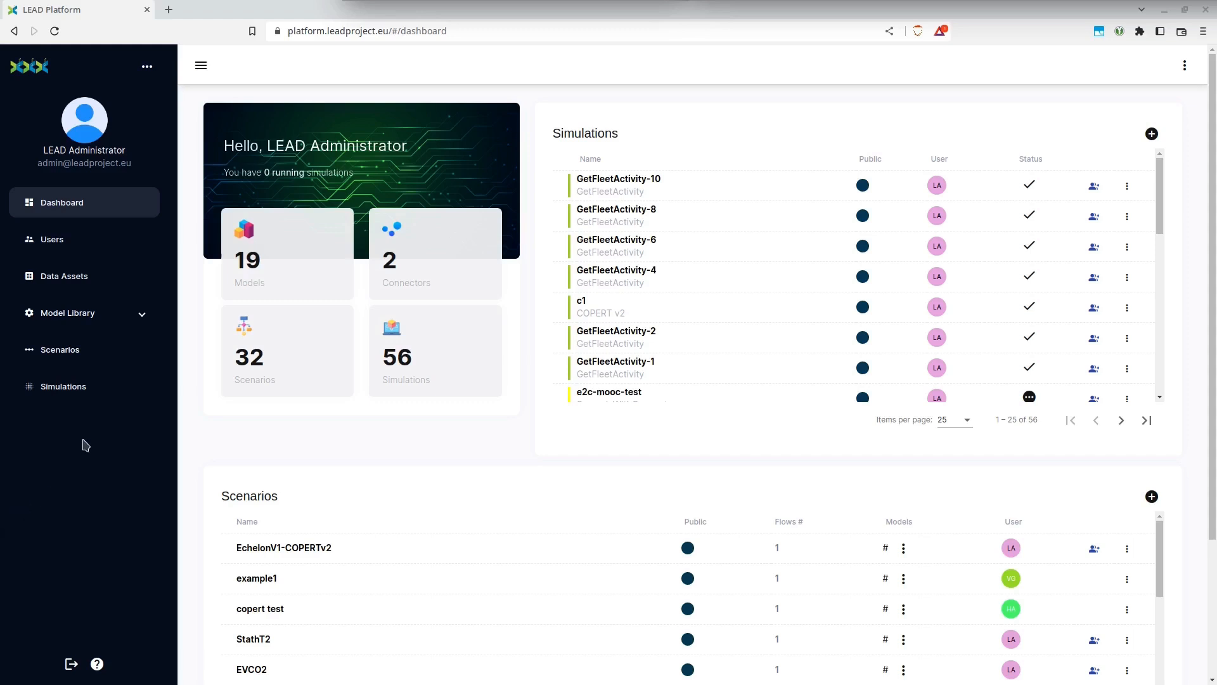
Create a new scenario in the Scenario Builder and name it GetFleetEnvImp
left_click(72, 348)
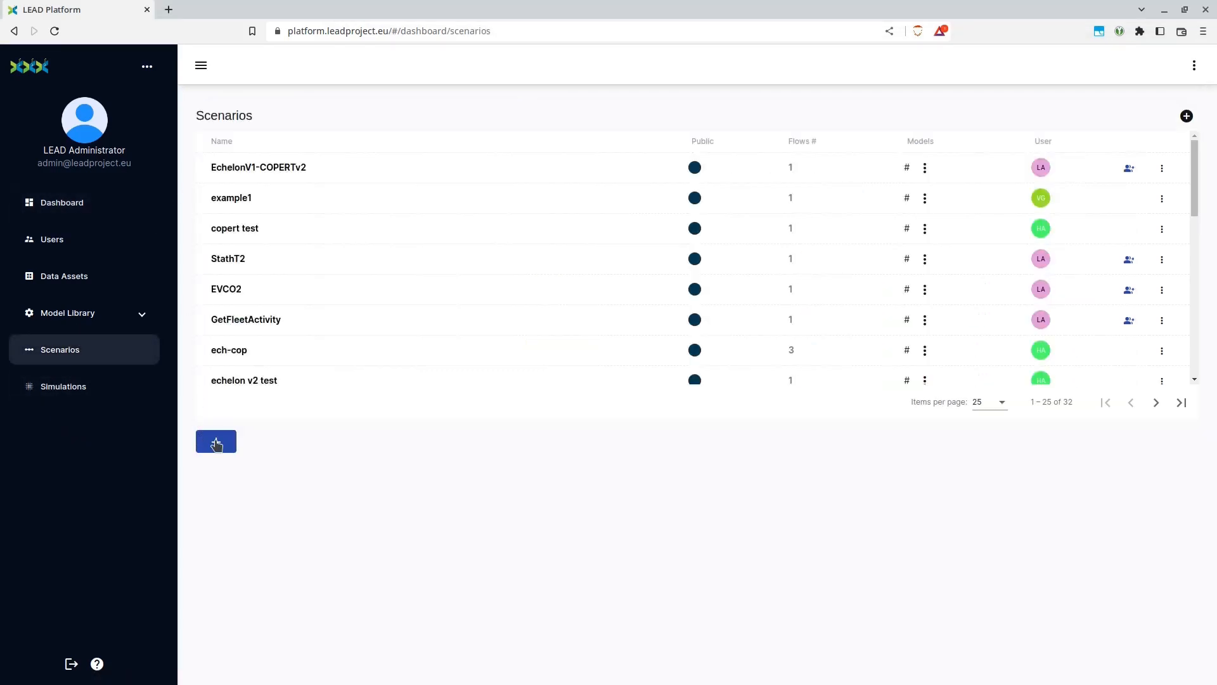
left_click(215, 441)
left_click(373, 135)
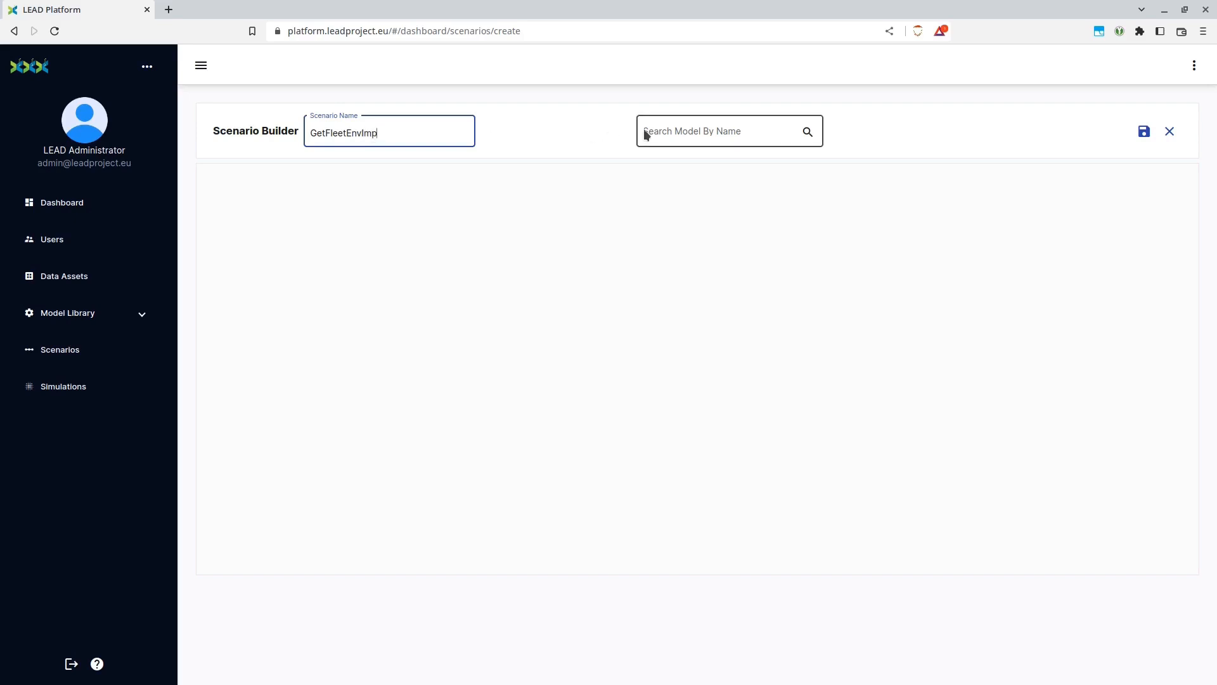
Find the Echelon v1 and COPERT 2.0.0-copert5v4.36 models and place both on the scenario canvas
left_click(671, 130)
type("ech")
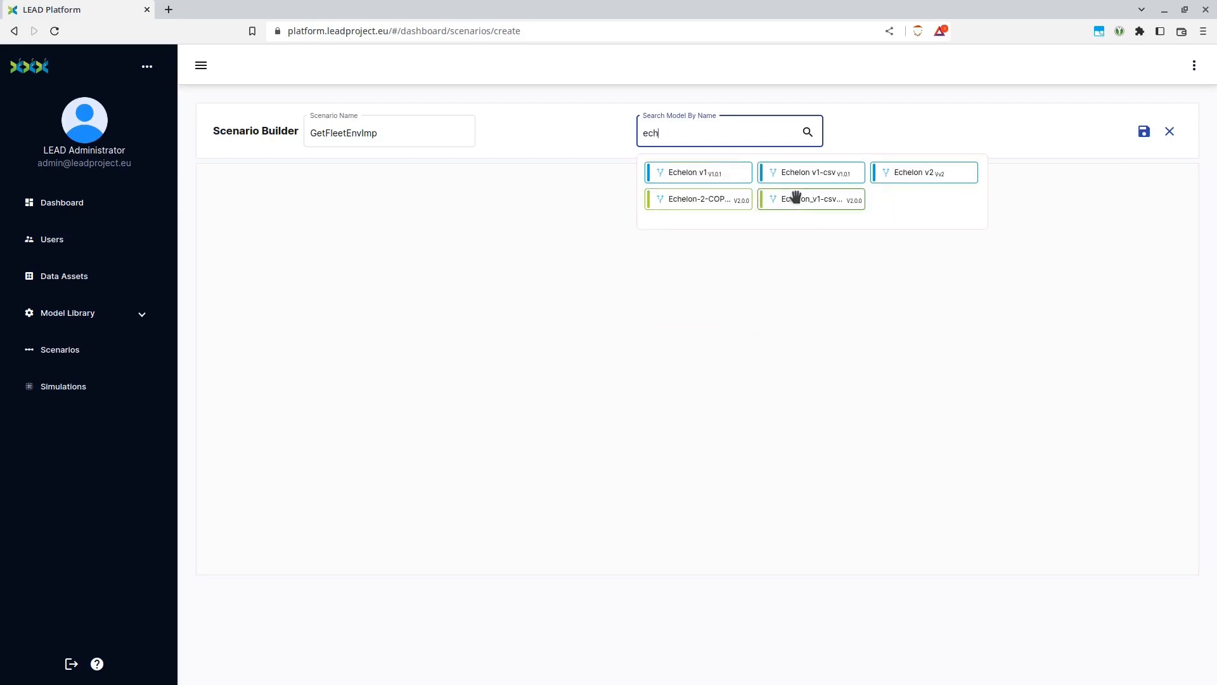
left_click_drag(718, 178, 523, 274)
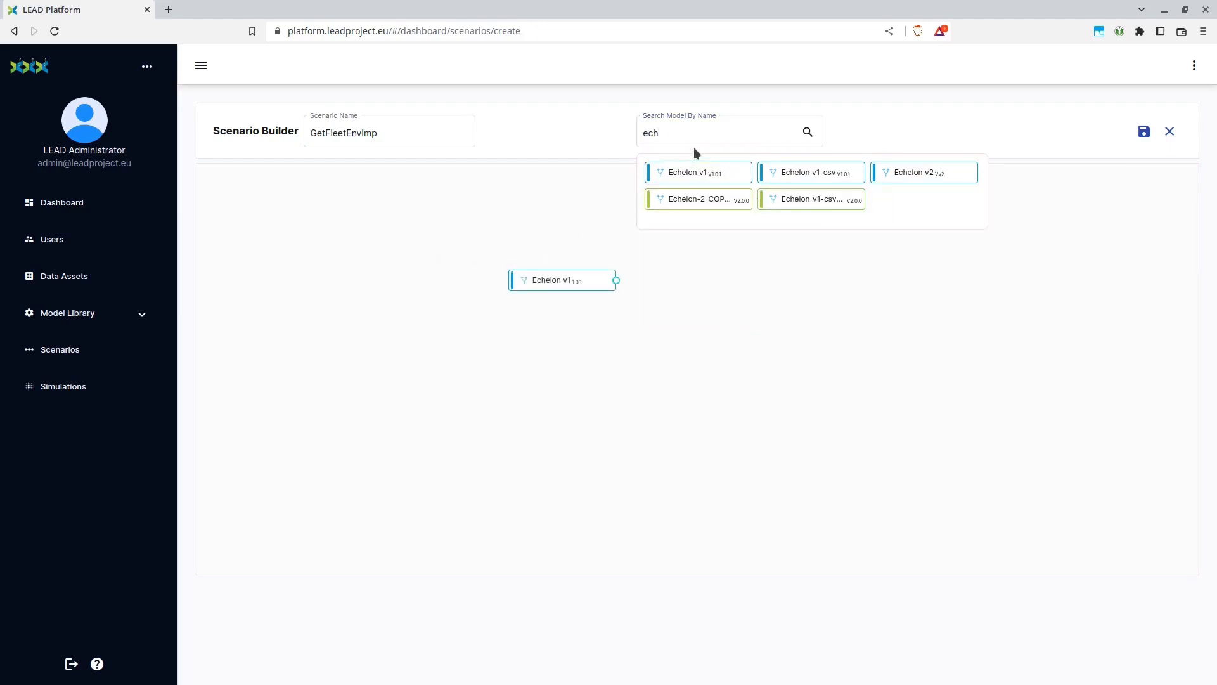
left_click_drag(677, 132, 580, 125)
type("copert")
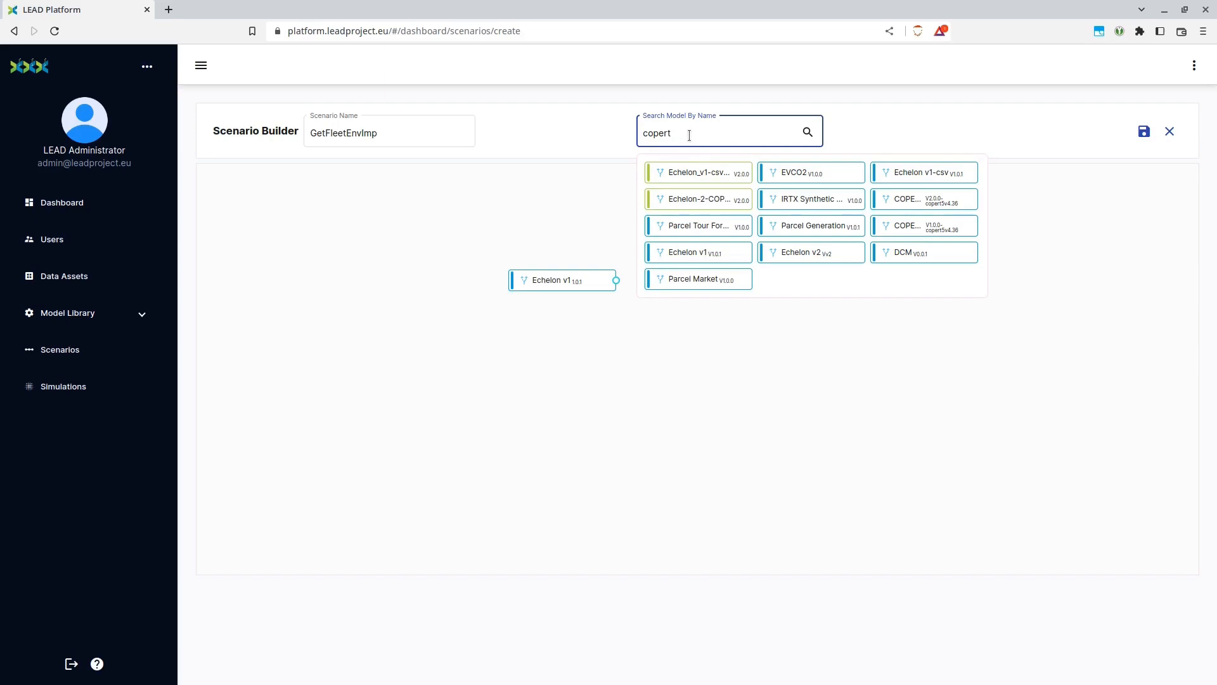
left_click_drag(924, 200, 811, 423)
left_click(530, 417)
Link Echelon v1 to COPERT through the Echelon-2-COPERT connector and save the scenario
left_click_drag(617, 281, 804, 443)
left_click(572, 422)
left_click_drag(258, 163, 752, 267)
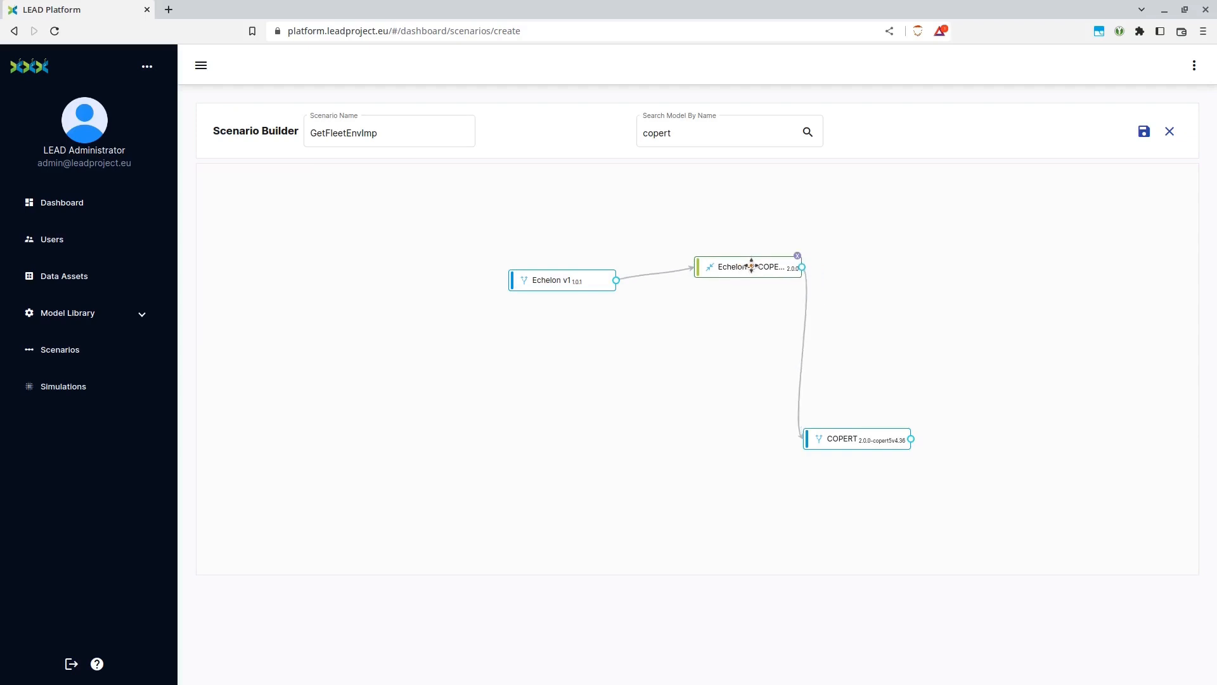
left_click(1145, 135)
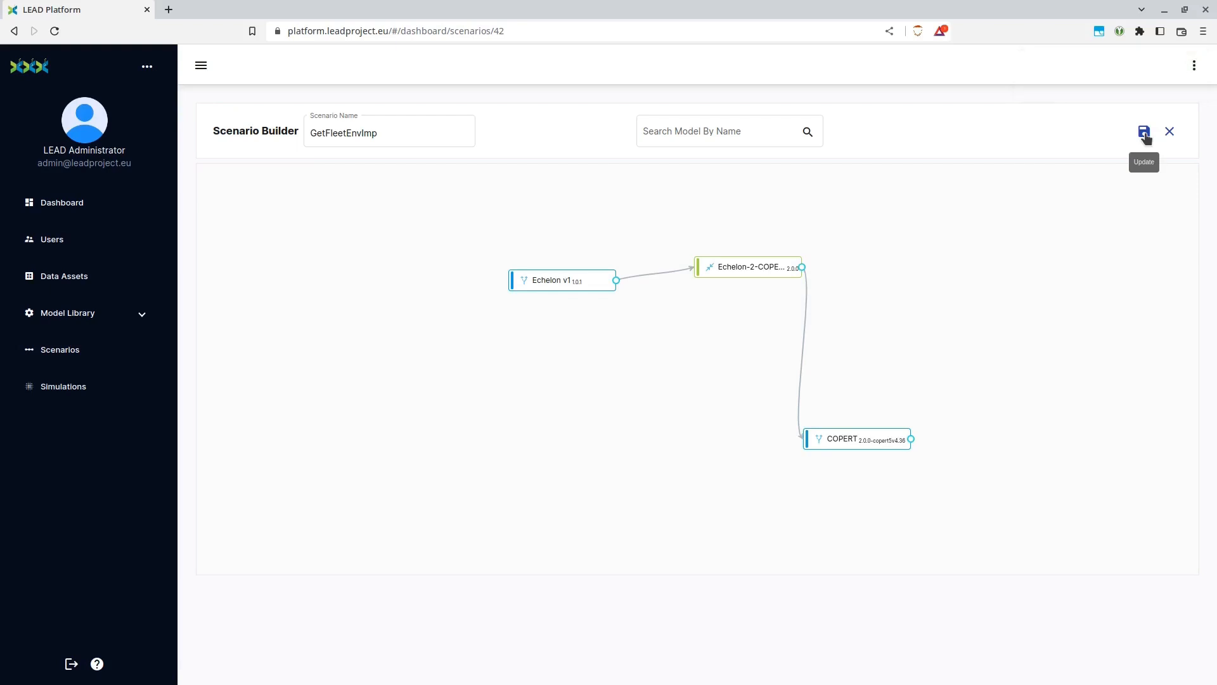
Create a simulation named GetFleetEnvImp-1 based on the GetFleetEnvImp scenario
left_click(71, 388)
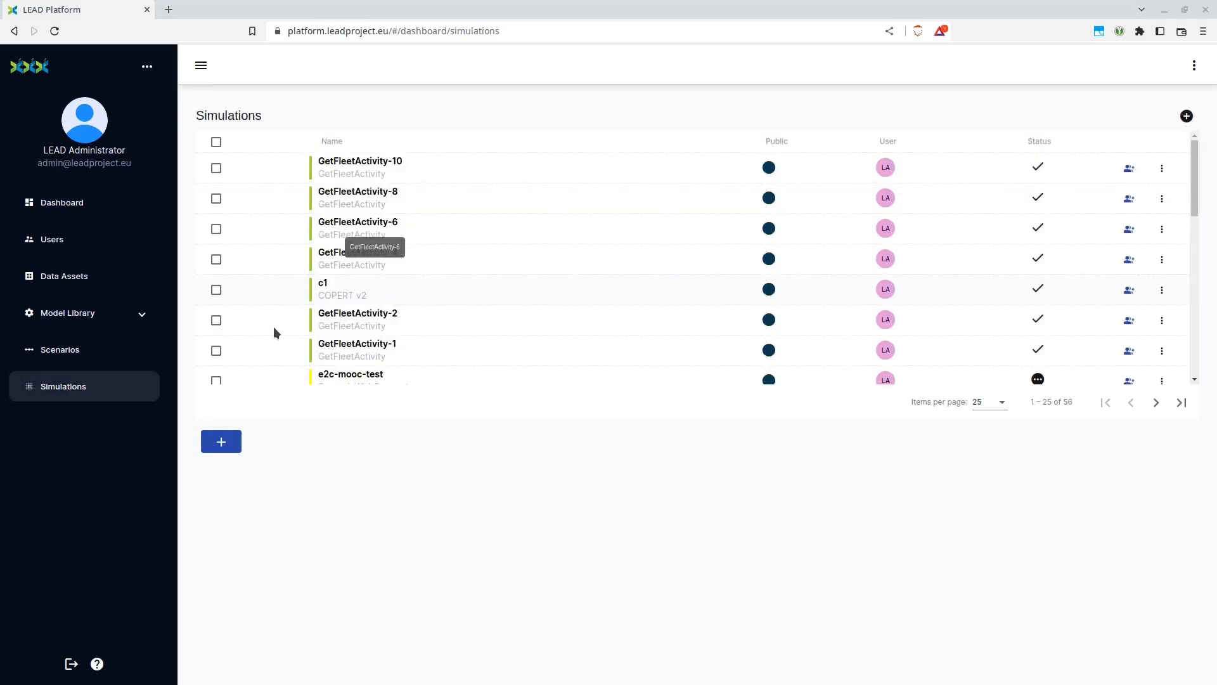
left_click(230, 442)
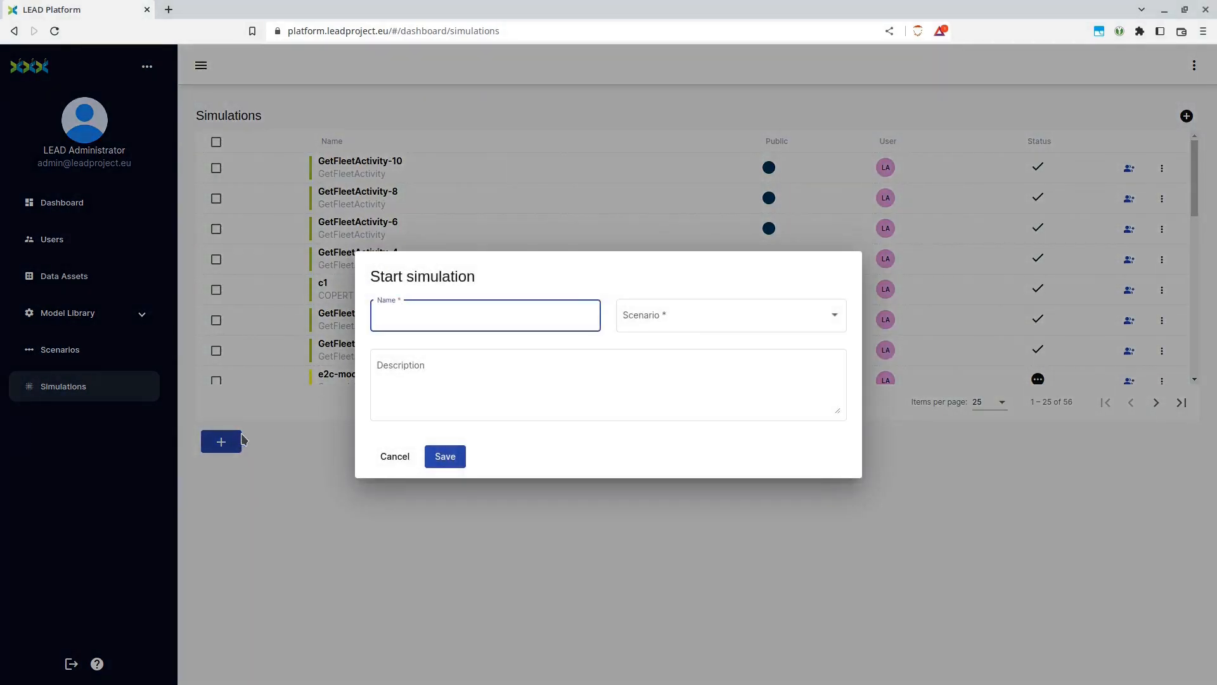
type("GetFleetEnvImp-3")
left_click(707, 322)
scroll(701, 383, "down", 5)
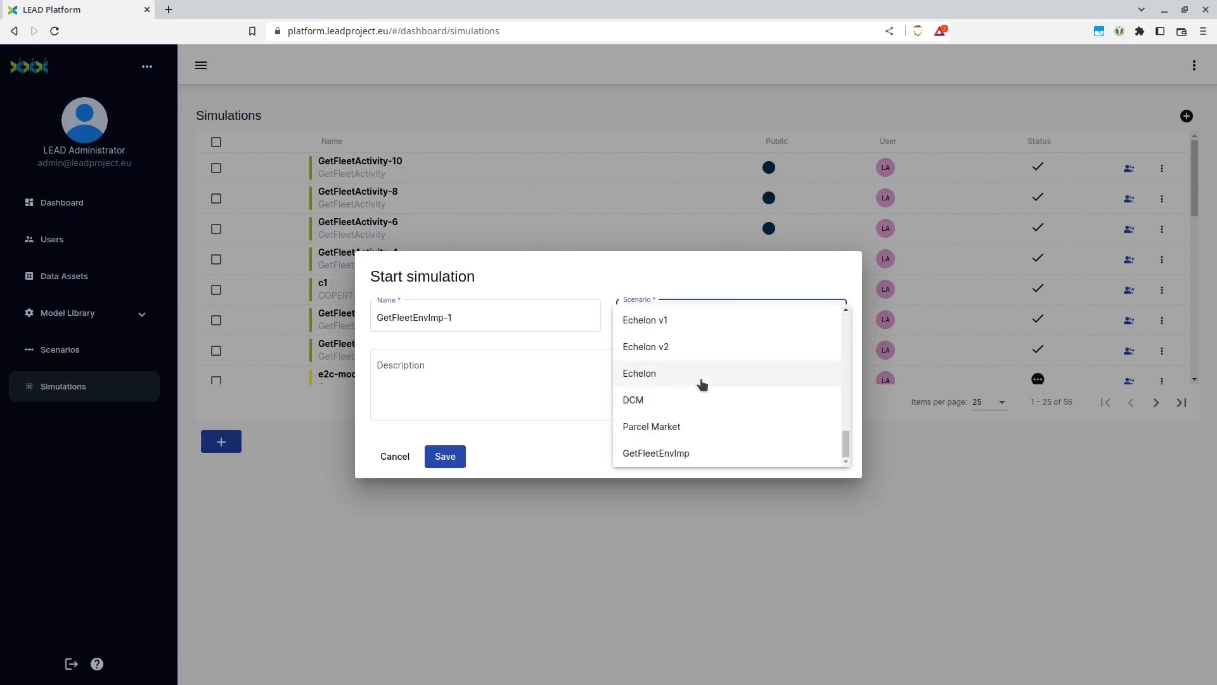
left_click(647, 459)
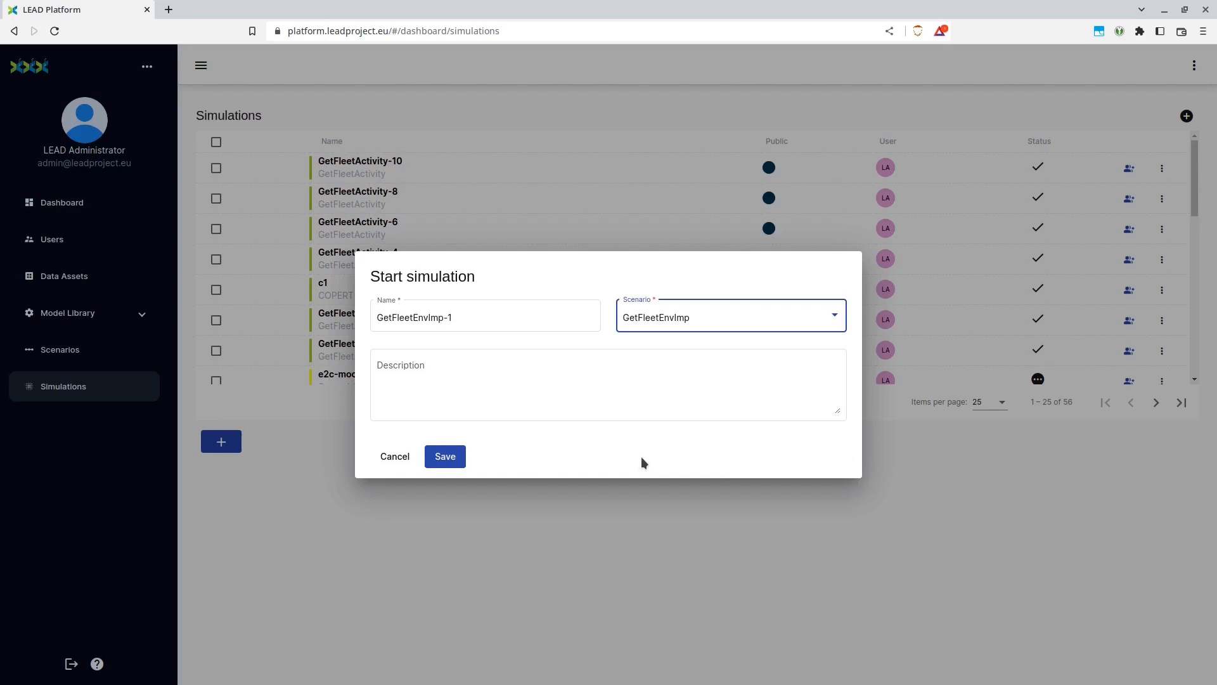
left_click(447, 458)
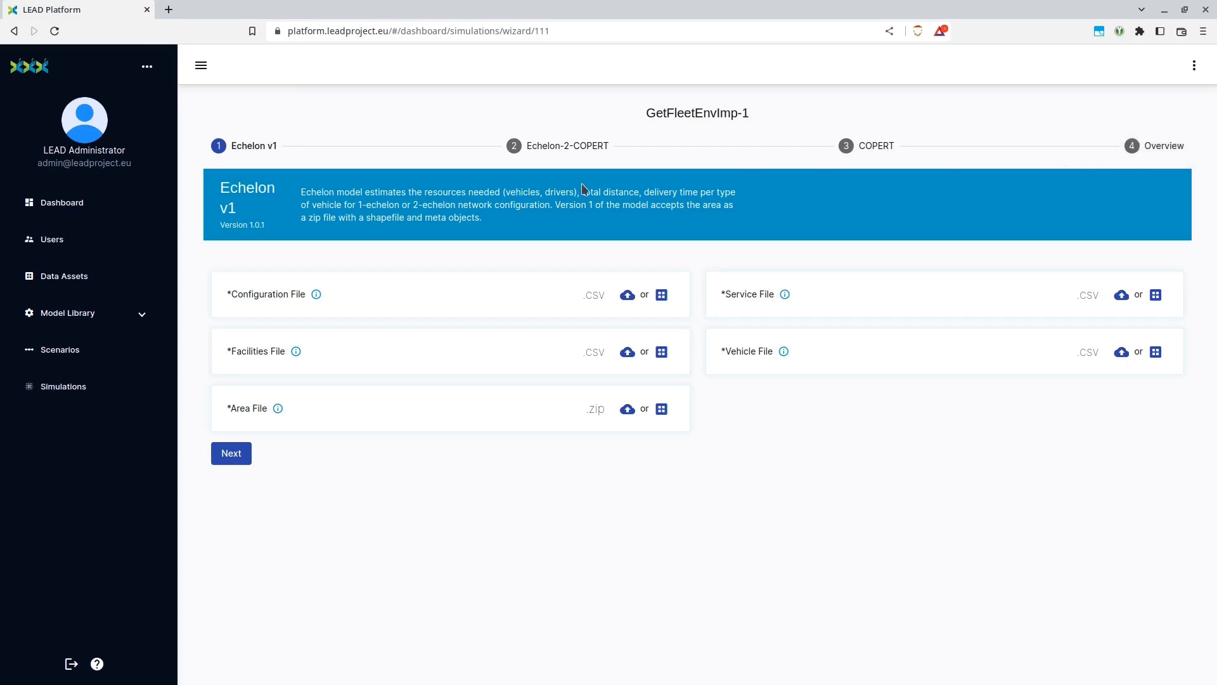
Upload config.csv from Documents/tmp/mooc/madrid/1-echelon as the Echelon v1 configuration file
left_click(626, 296)
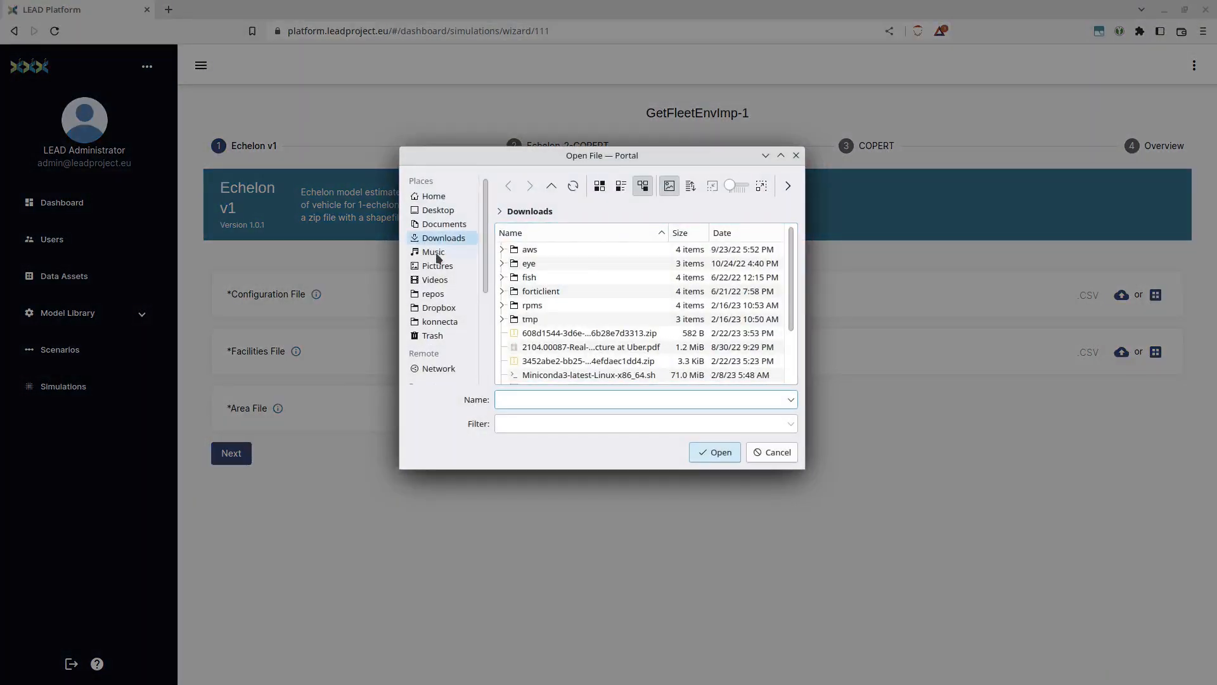
left_click(444, 226)
double_click(526, 279)
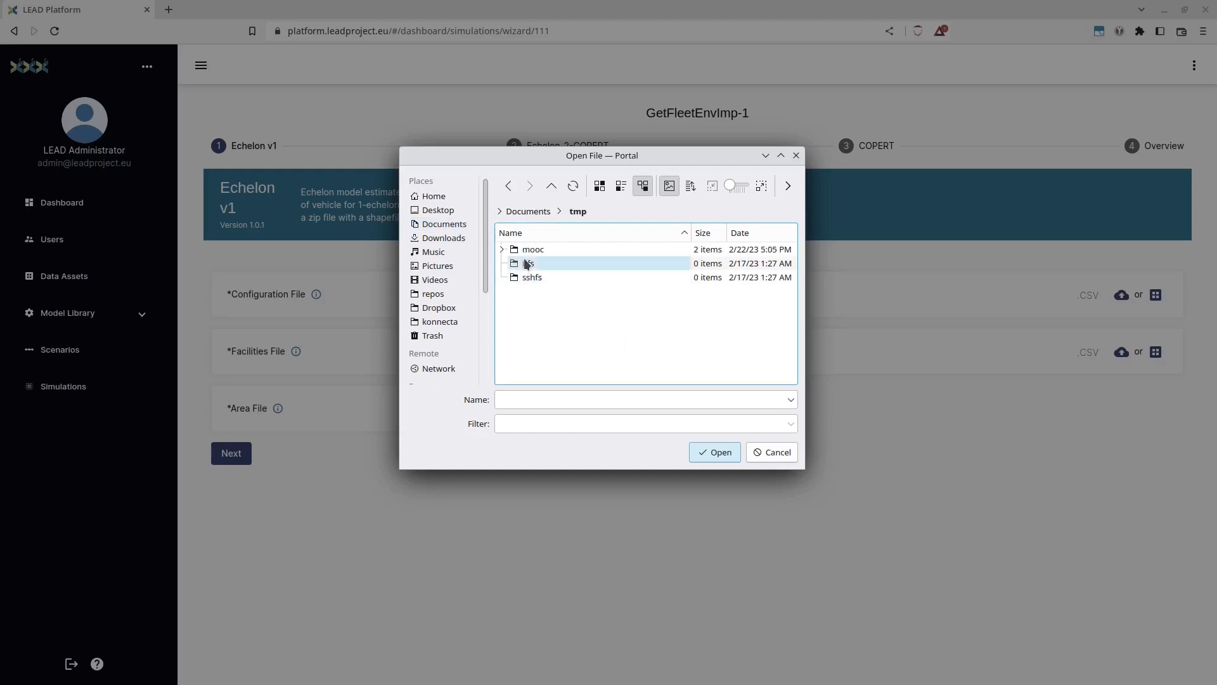
double_click(529, 250)
double_click(549, 262)
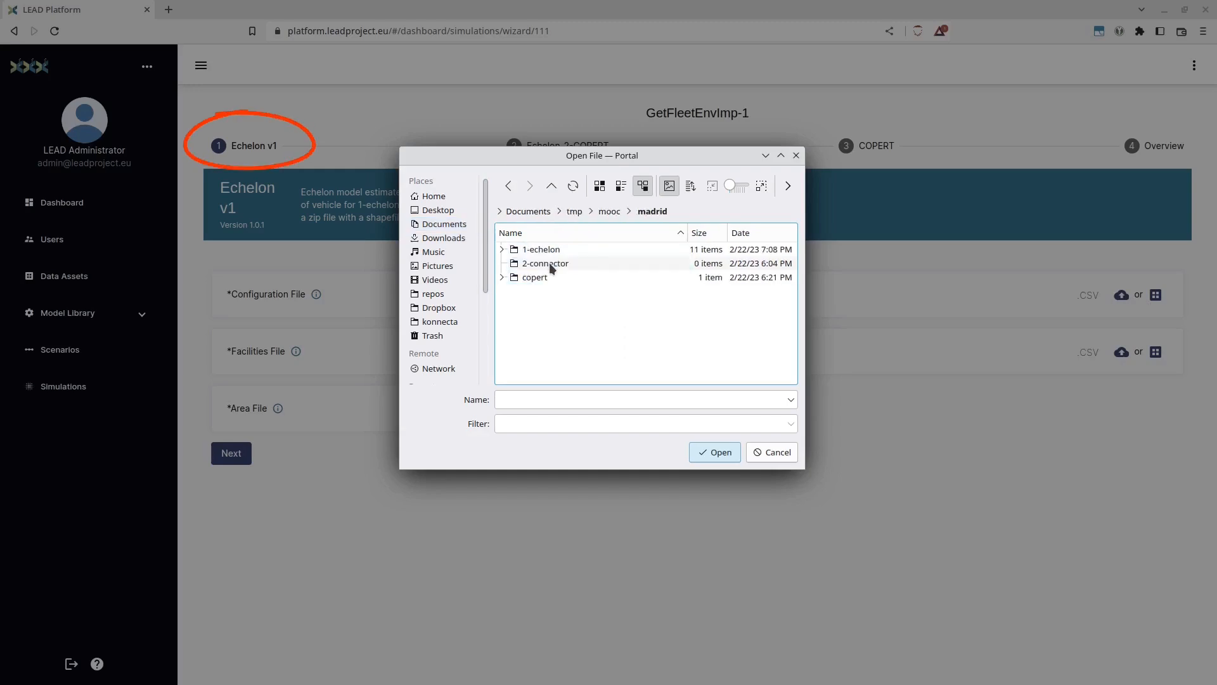
double_click(556, 249)
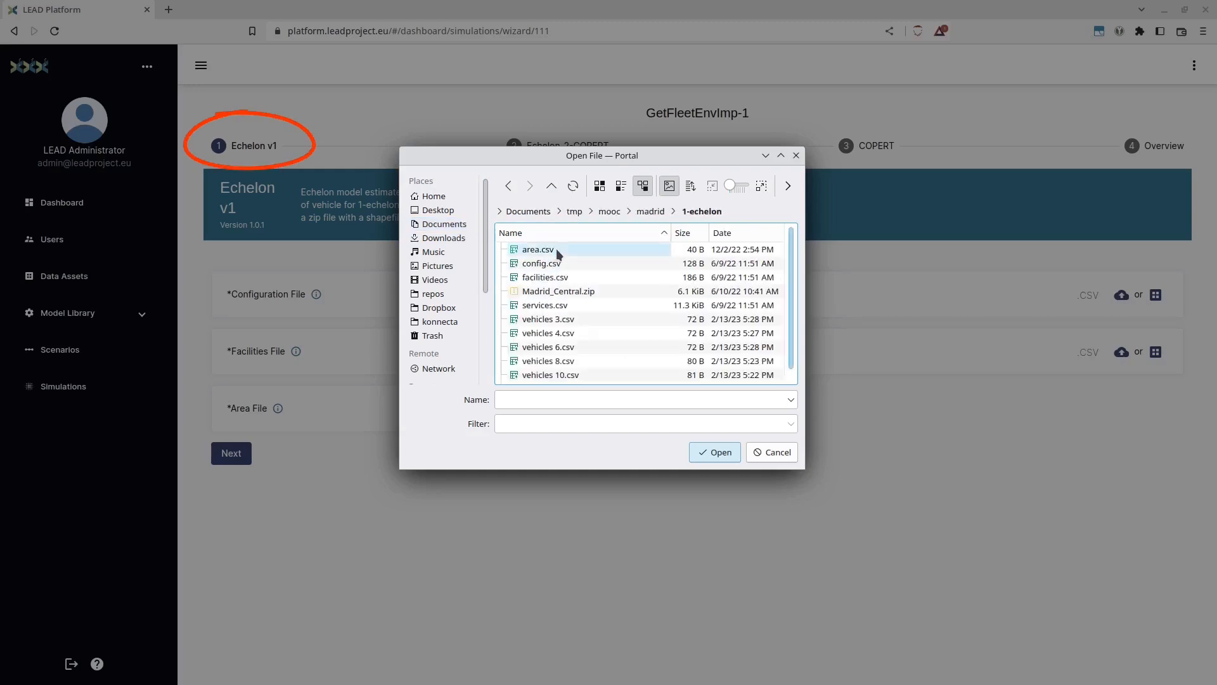
double_click(554, 262)
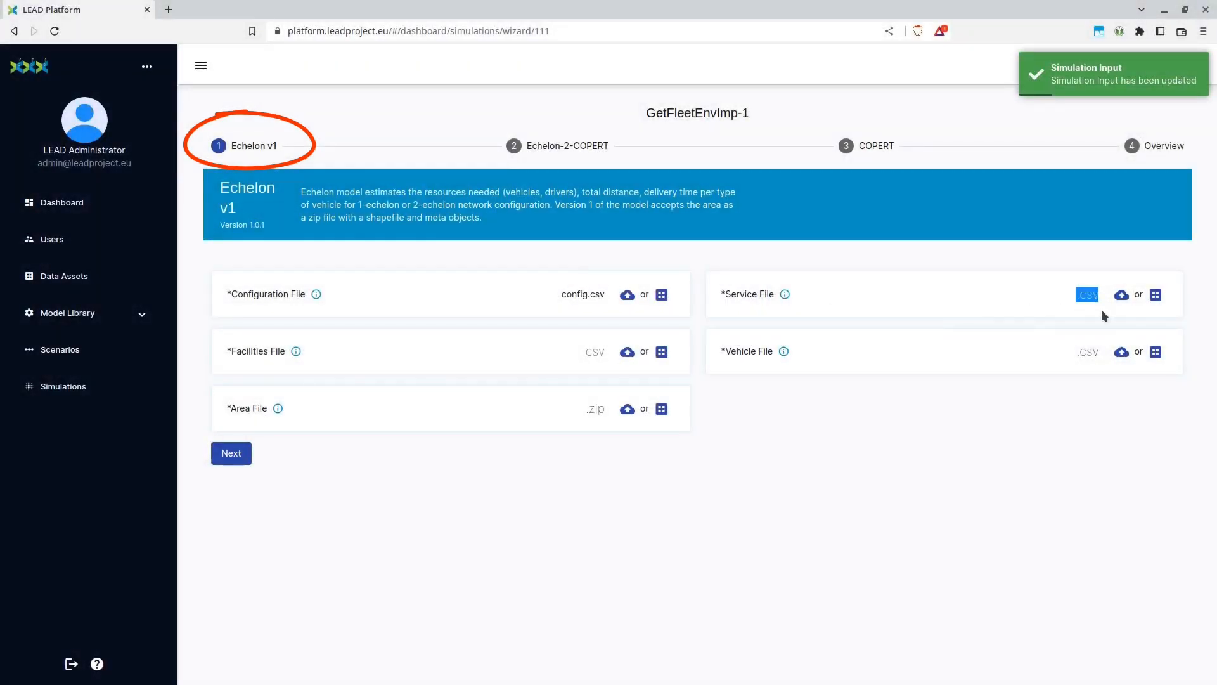
Upload services.csv as the service file and facilities.csv as the facilities file
left_click(1122, 295)
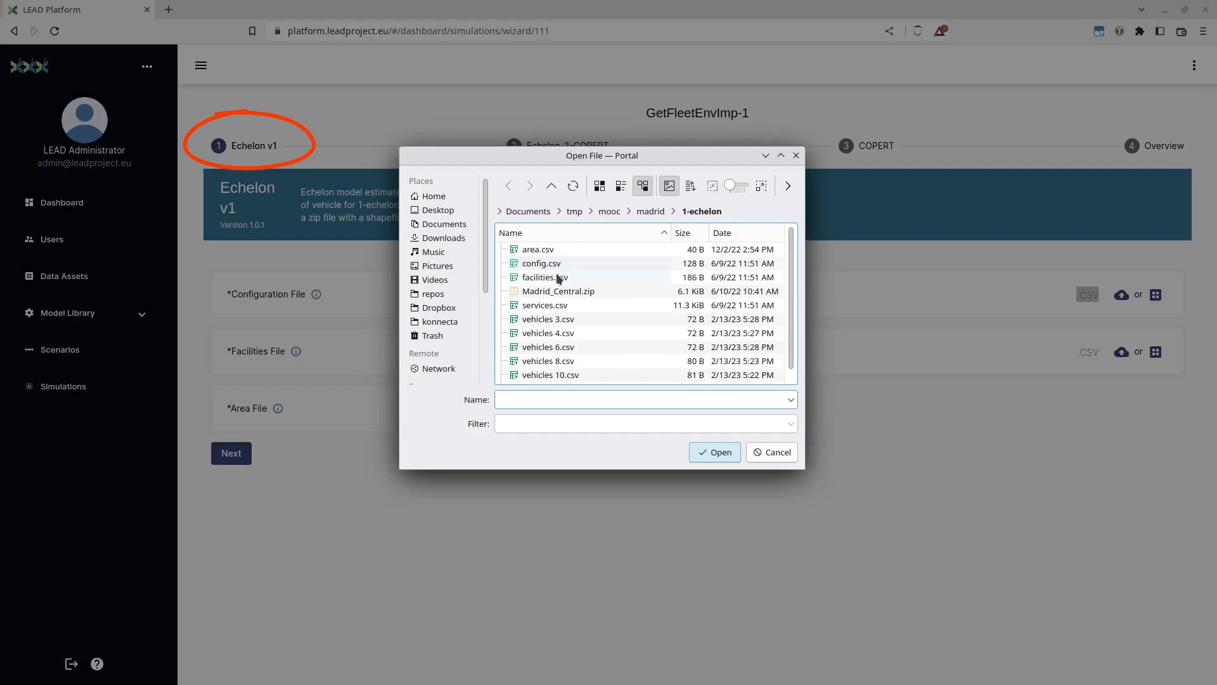
double_click(552, 307)
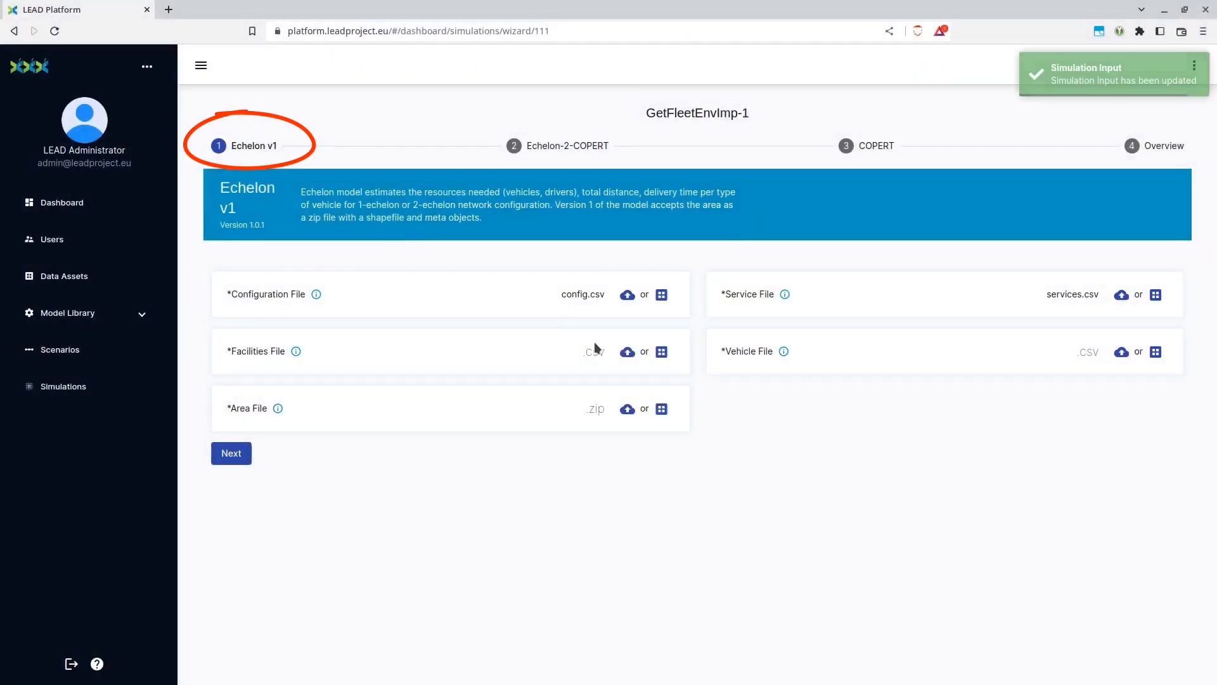
left_click(627, 352)
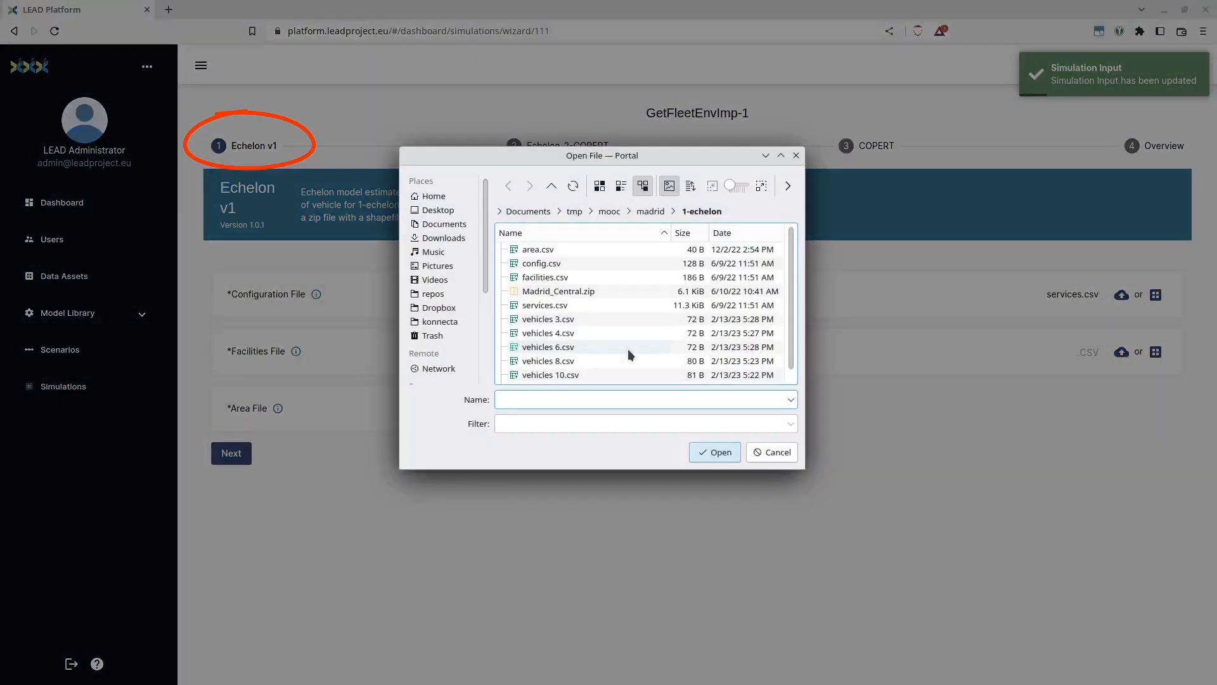
double_click(537, 277)
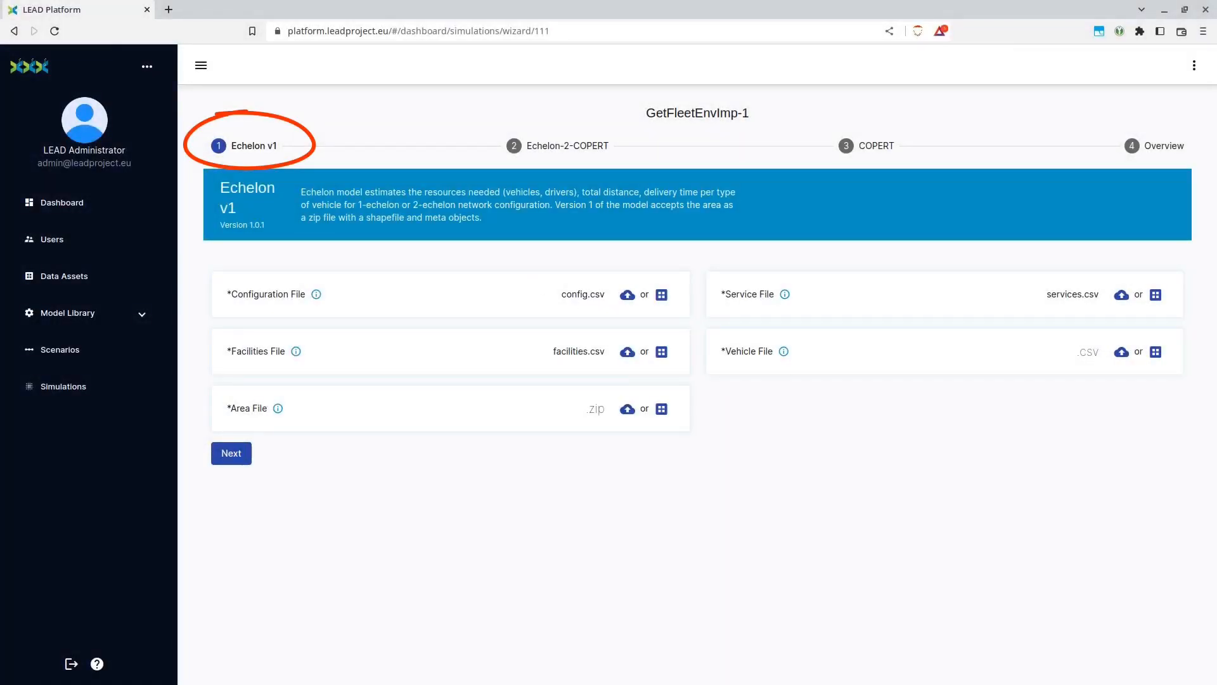
Switch to KWrite and compare the vehicle category and Euro standard in vehicles 3.csv and vehicles 8.csv
left_click_drag(827, 0, 930, 336)
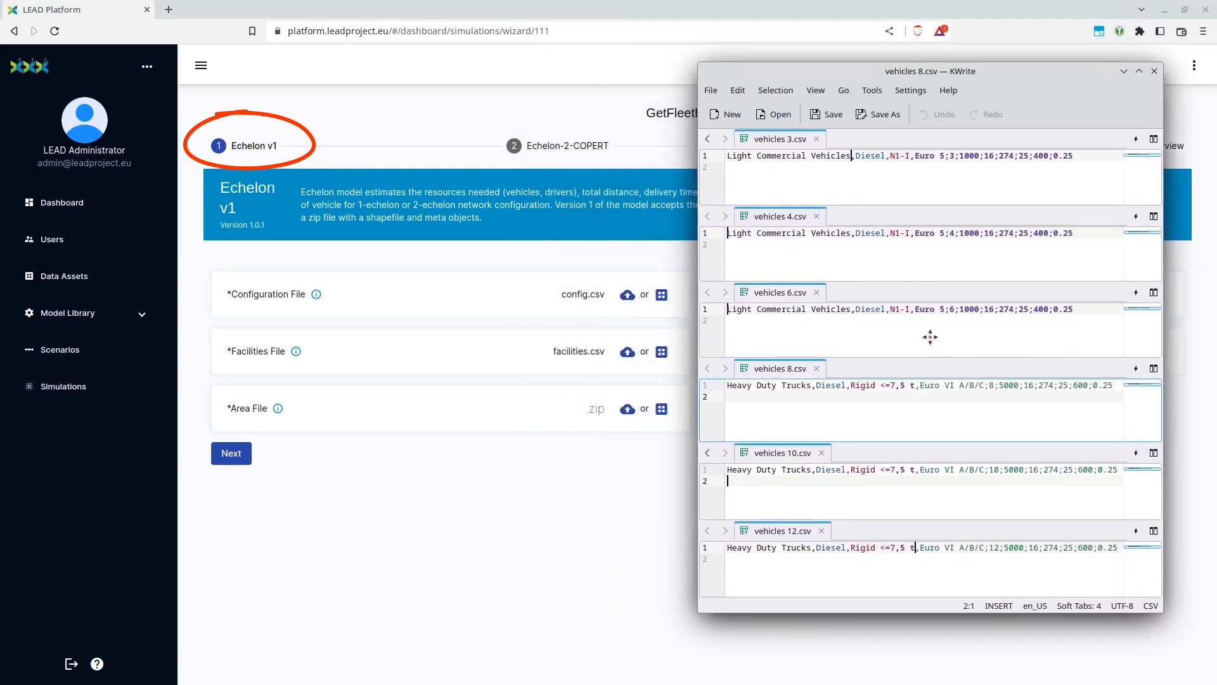
left_click(728, 157, "shift")
key("ctrl+c")
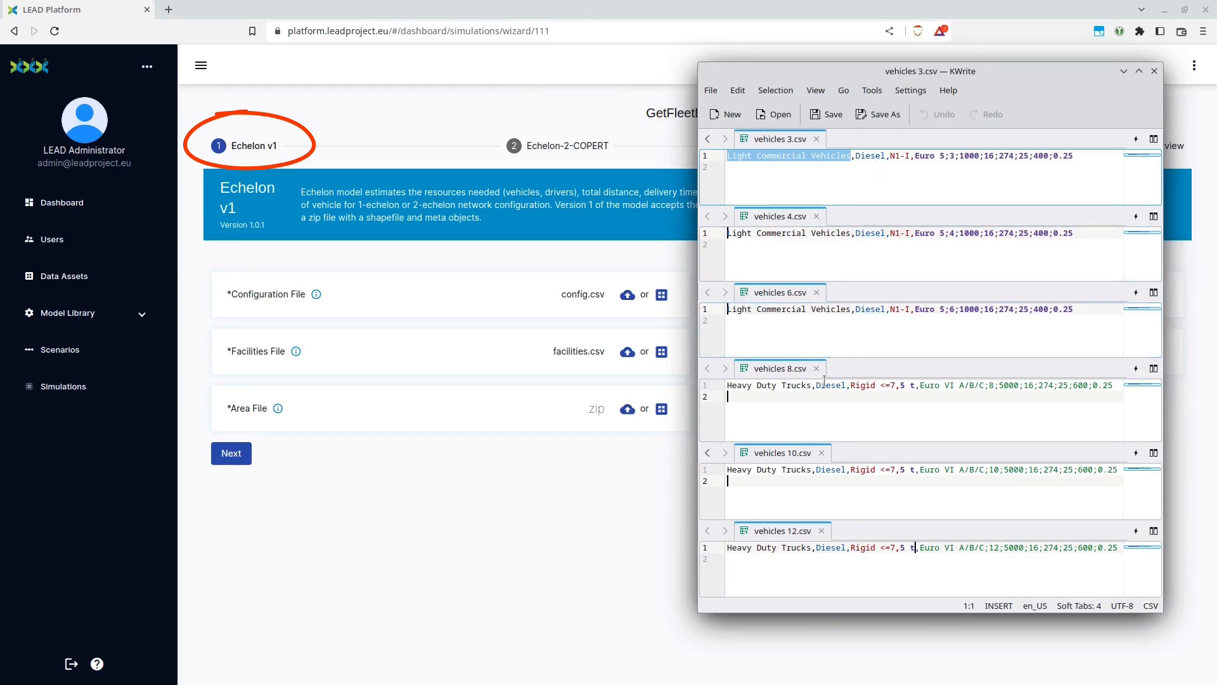
left_click_drag(814, 384, 691, 387)
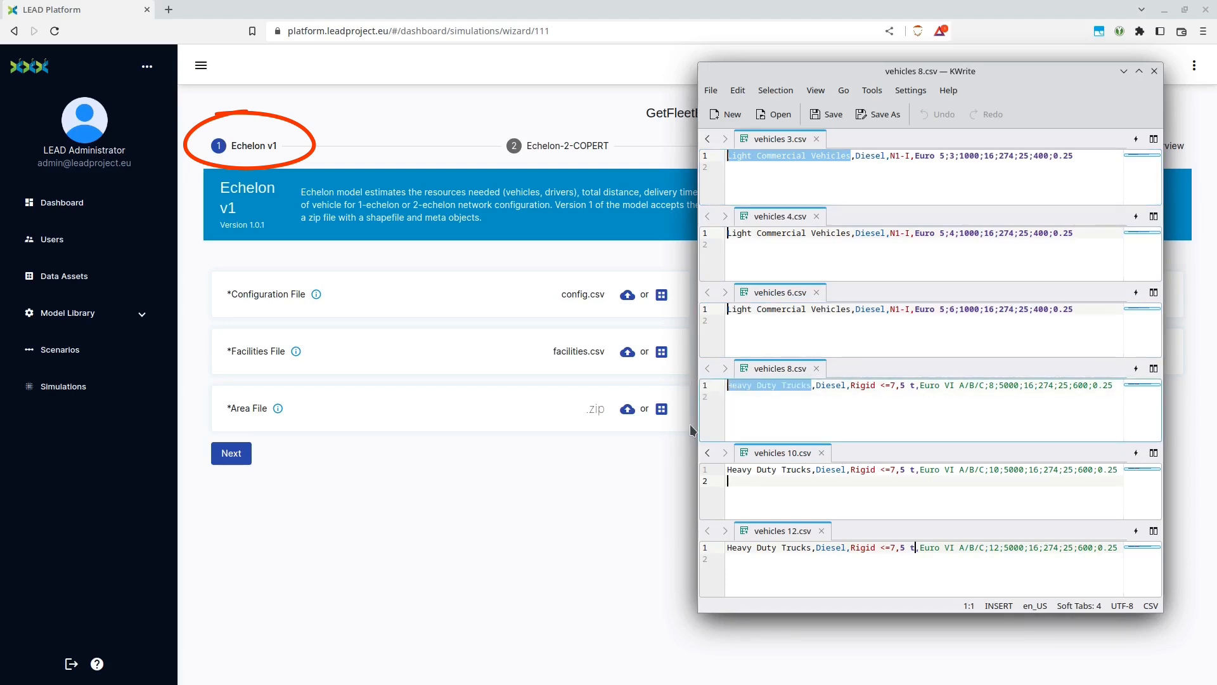
left_click_drag(913, 158, 950, 158)
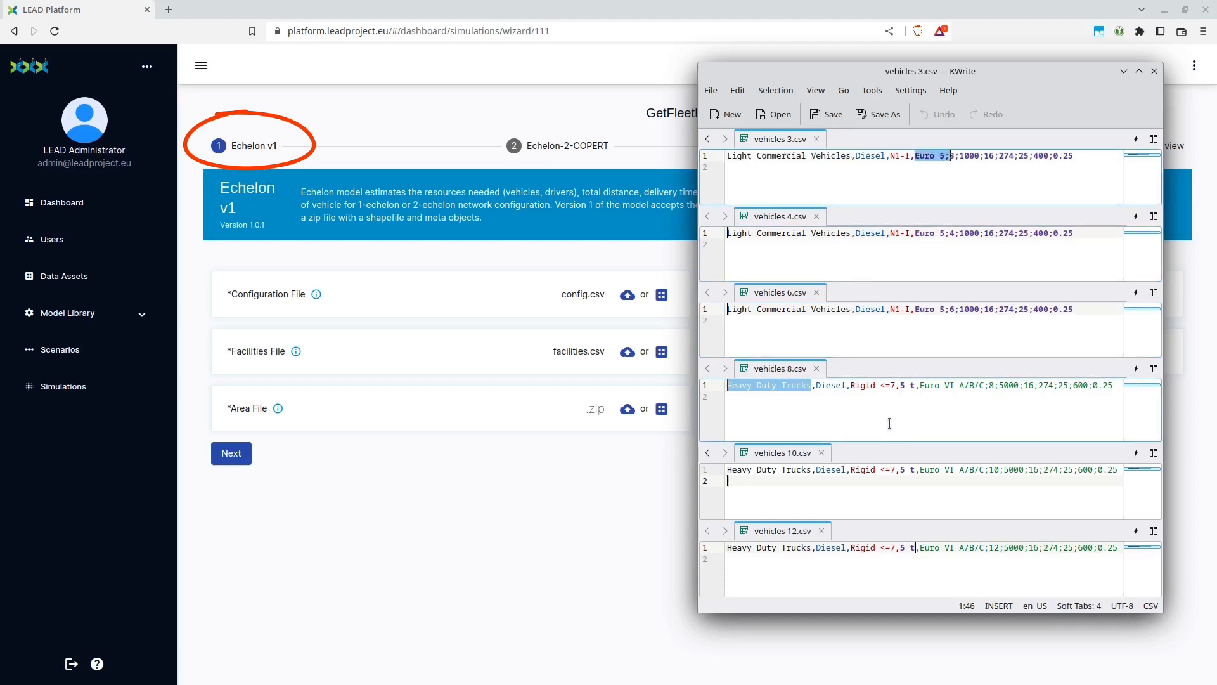
left_click_drag(921, 386, 985, 386)
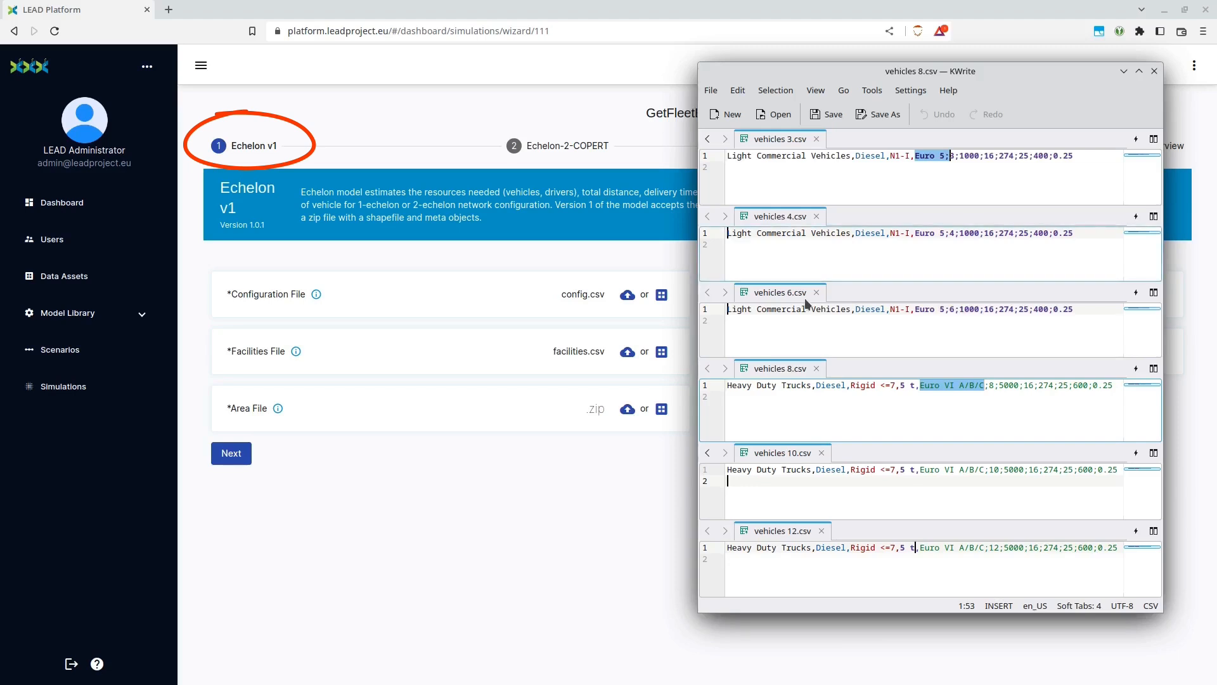
left_click(801, 184)
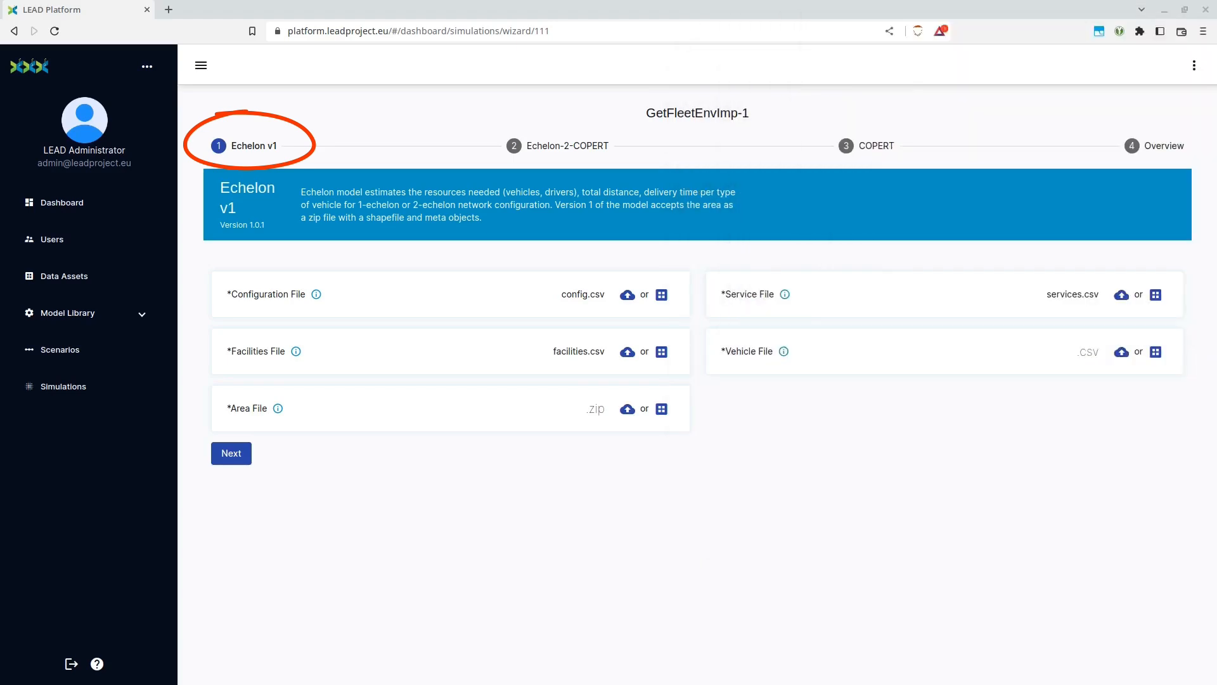
Upload vehicles 3.csv as the vehicle file and Madrid_Central.zip as the area file
left_click(1112, 357)
left_click(558, 318)
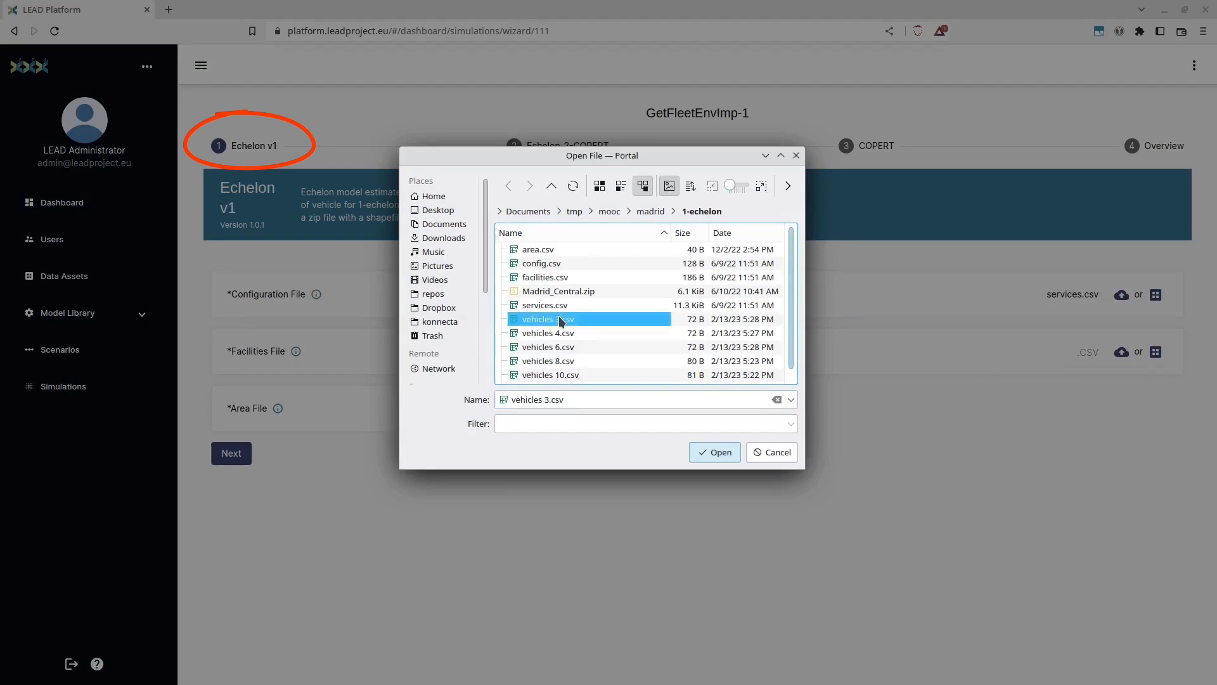
double_click(558, 317)
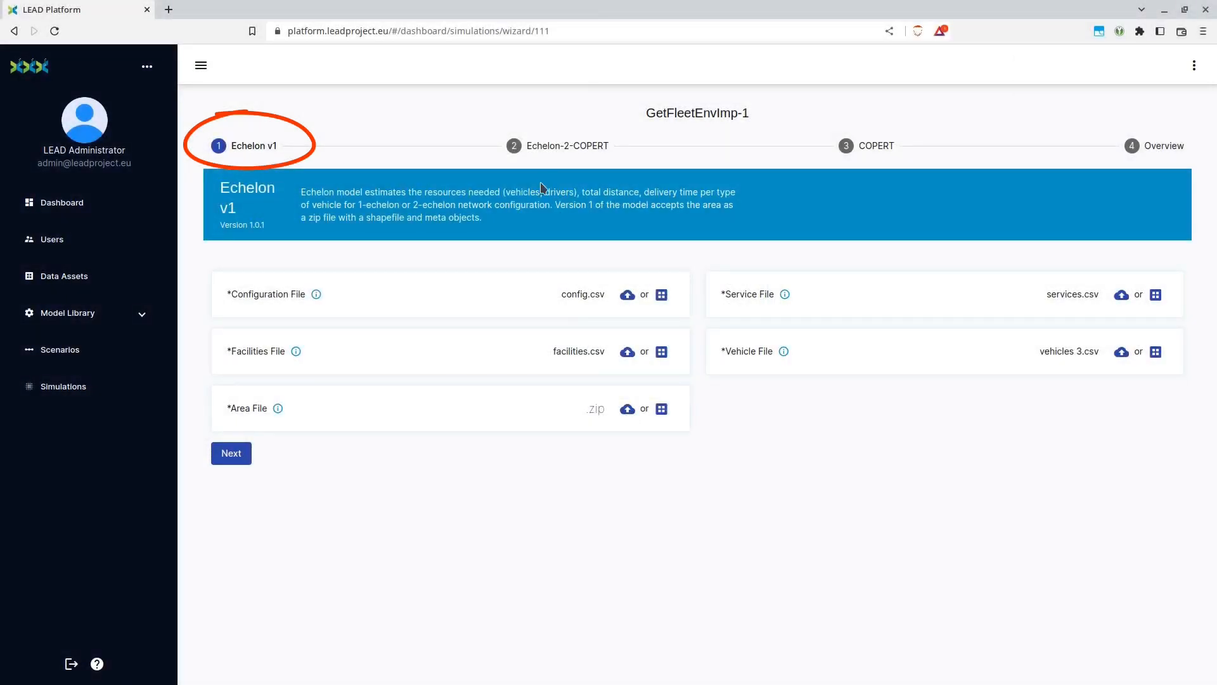
left_click(628, 409)
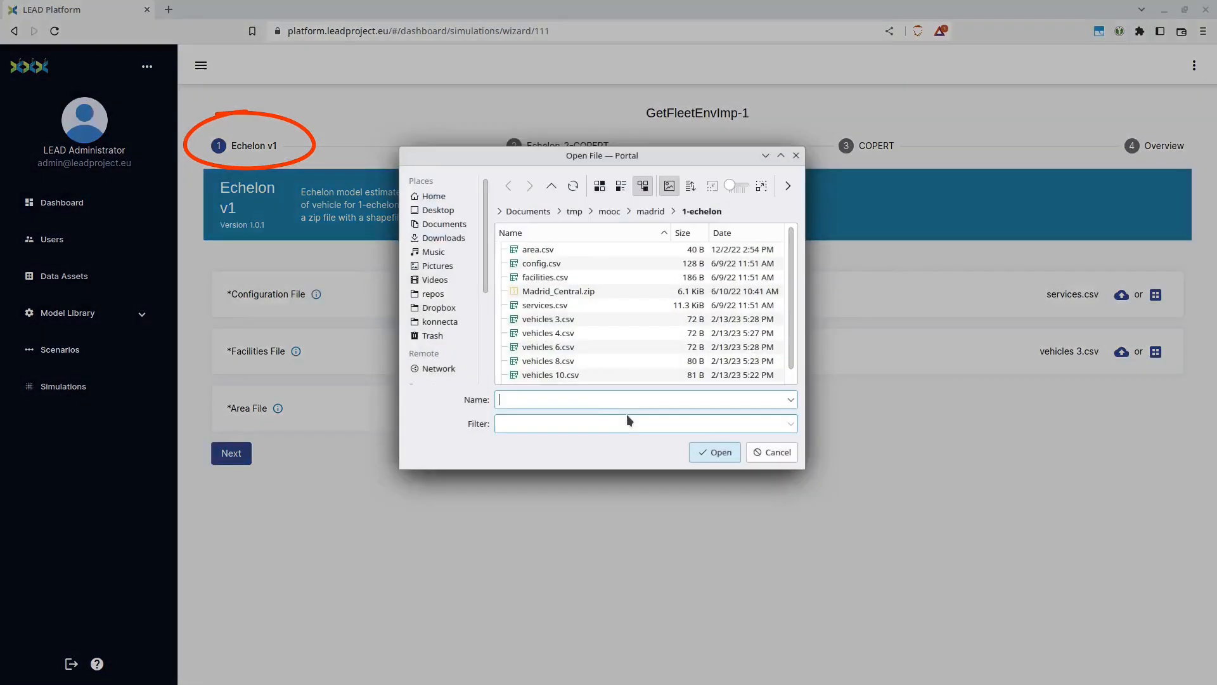
double_click(558, 291)
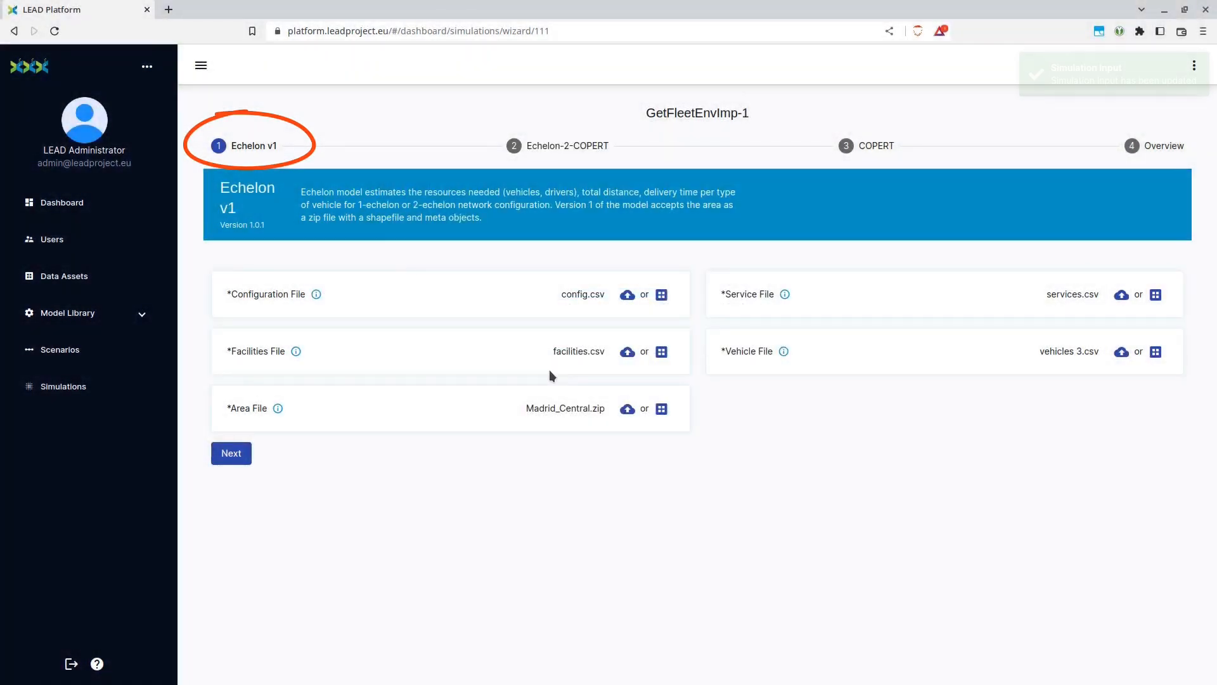
For the Echelon-2-COPERT connector, set CATEGORY to Light Commercial Vehicles and FUEL to Diesel, saving each value
left_click(236, 458)
left_click(469, 324)
key("ctrl+v")
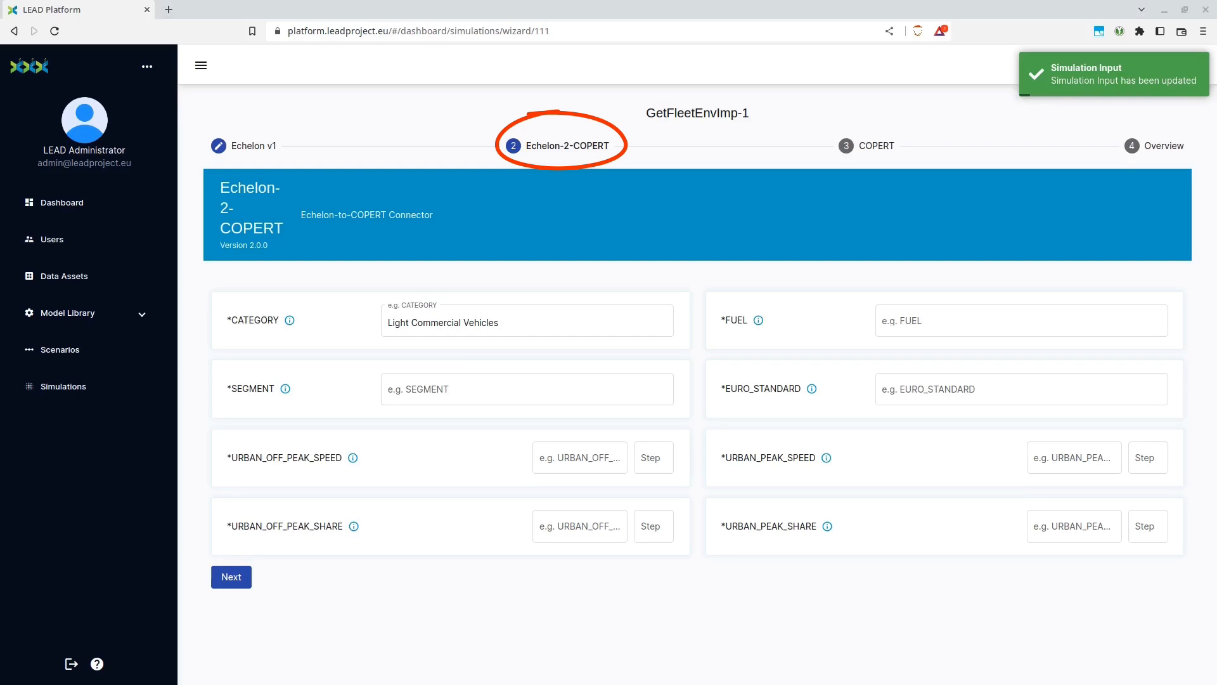
left_click(897, 322)
type("Diesel")
left_click(1148, 323)
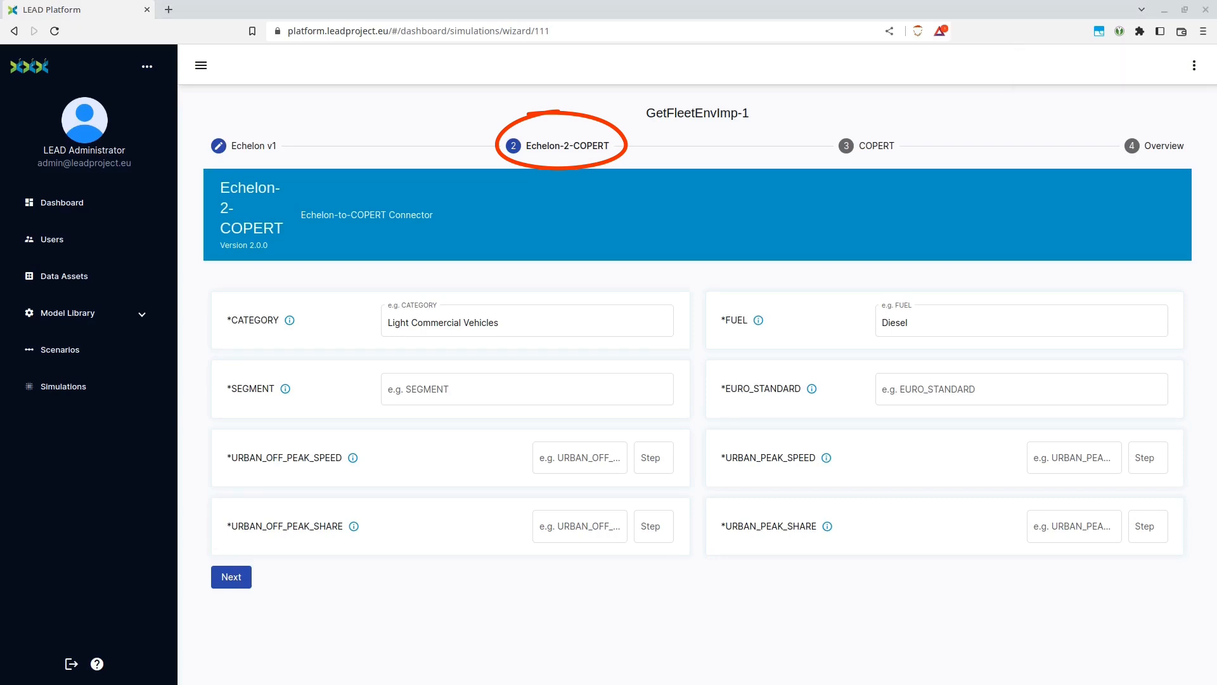
Set the connector's SEGMENT to N1-I and EURO_STANDARD to Euro 5, saving each value
left_click(401, 387)
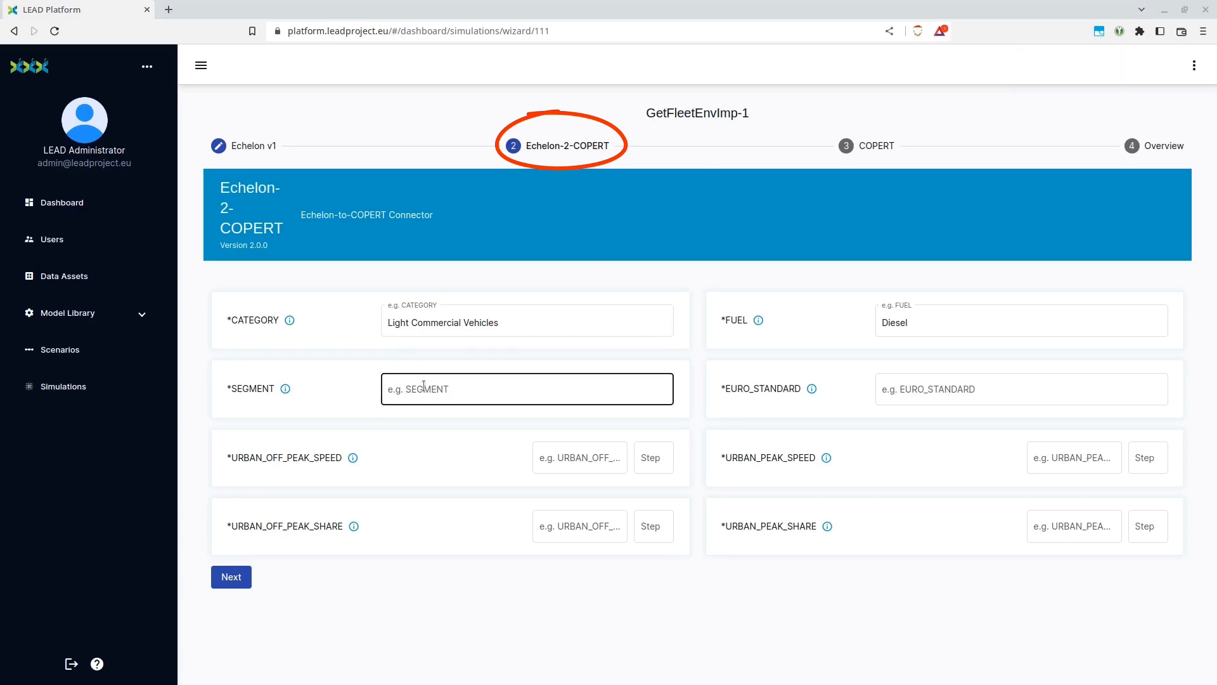
type("N1-I")
left_click(653, 389)
left_click(922, 393)
type("Euro 5")
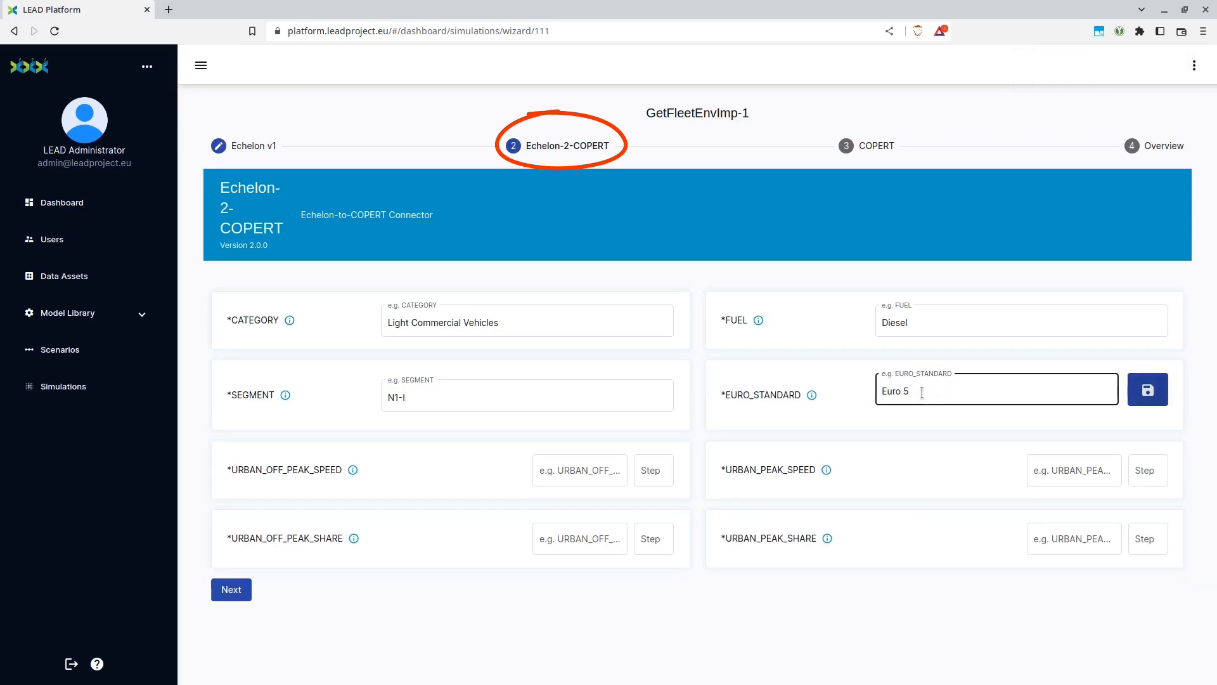
key("Return")
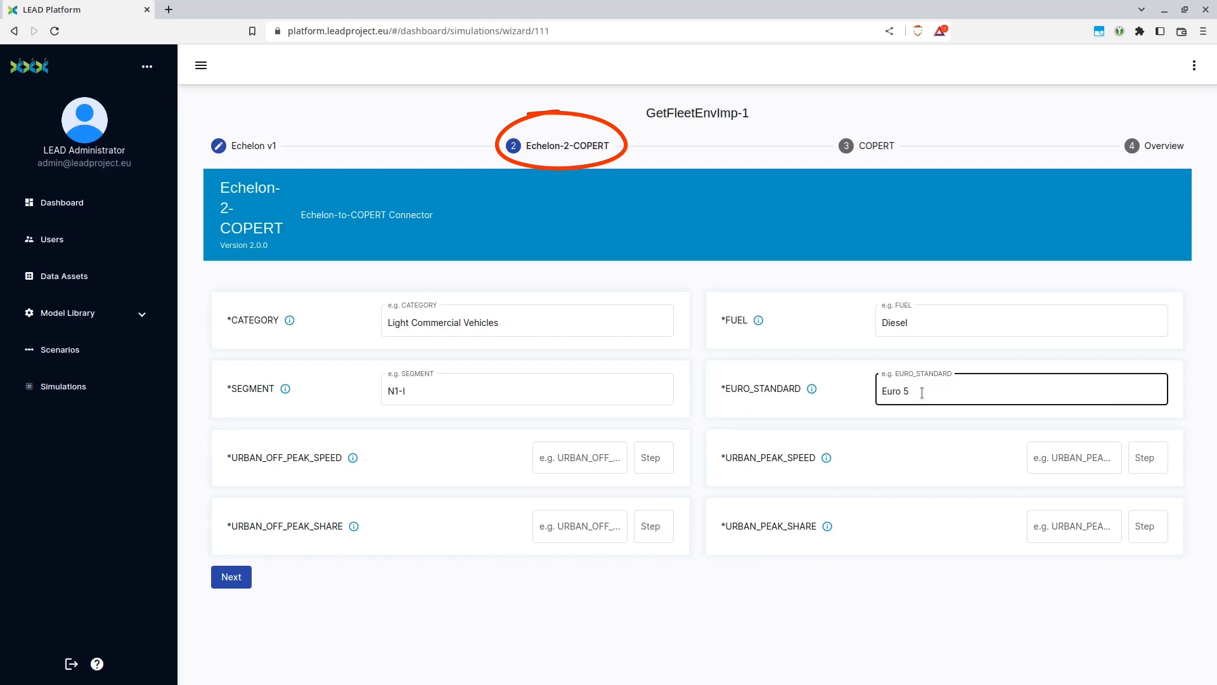
Set URBAN_OFF_PEAK_SPEED to 30 and URBAN_PEAK_SPEED to 15, saving each value
left_click(584, 462)
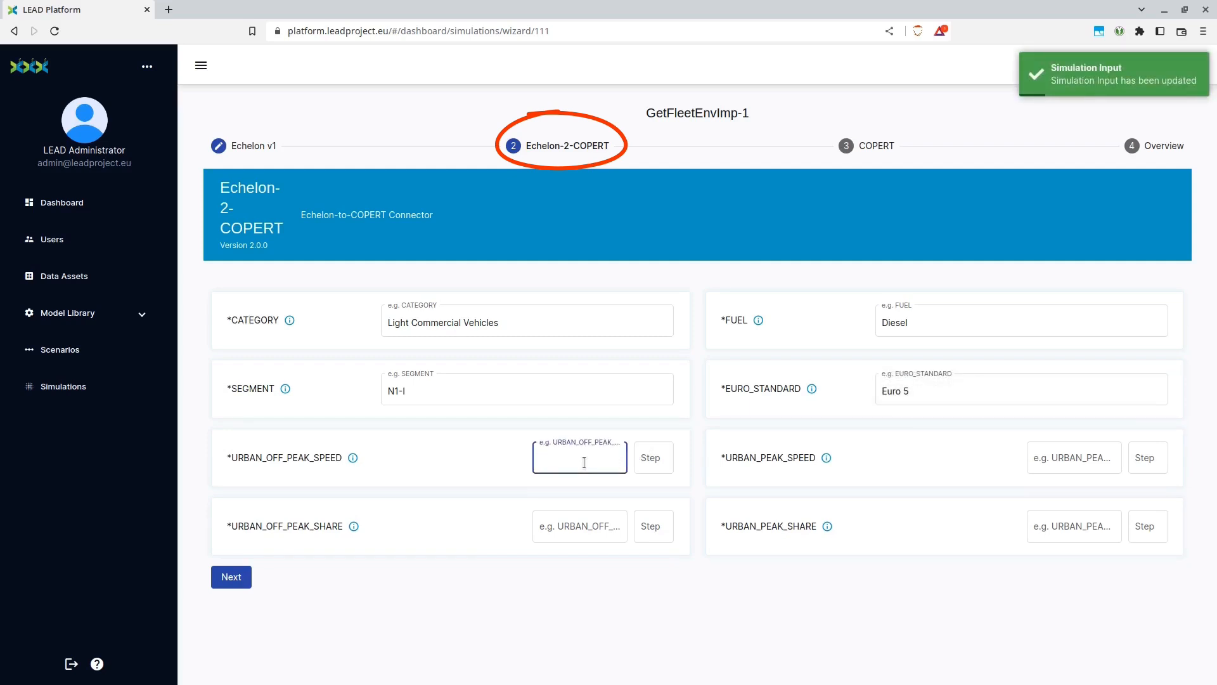
type("30")
key("Return")
left_click(584, 462)
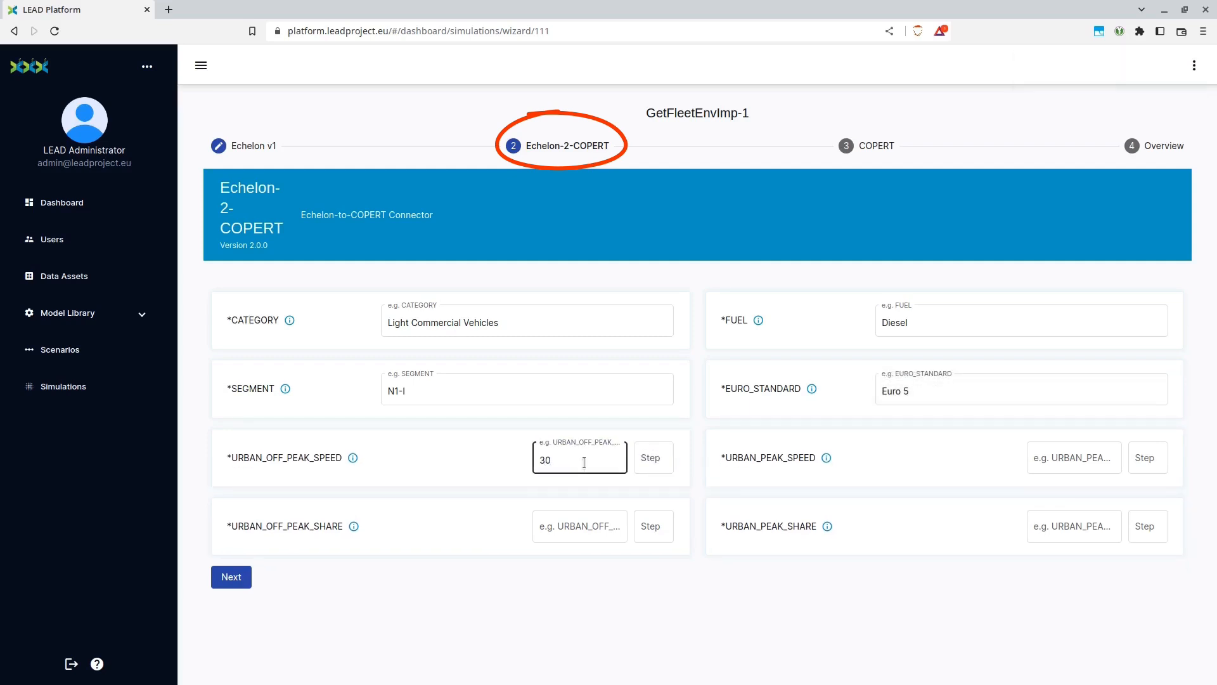
key("Tab")
type("15")
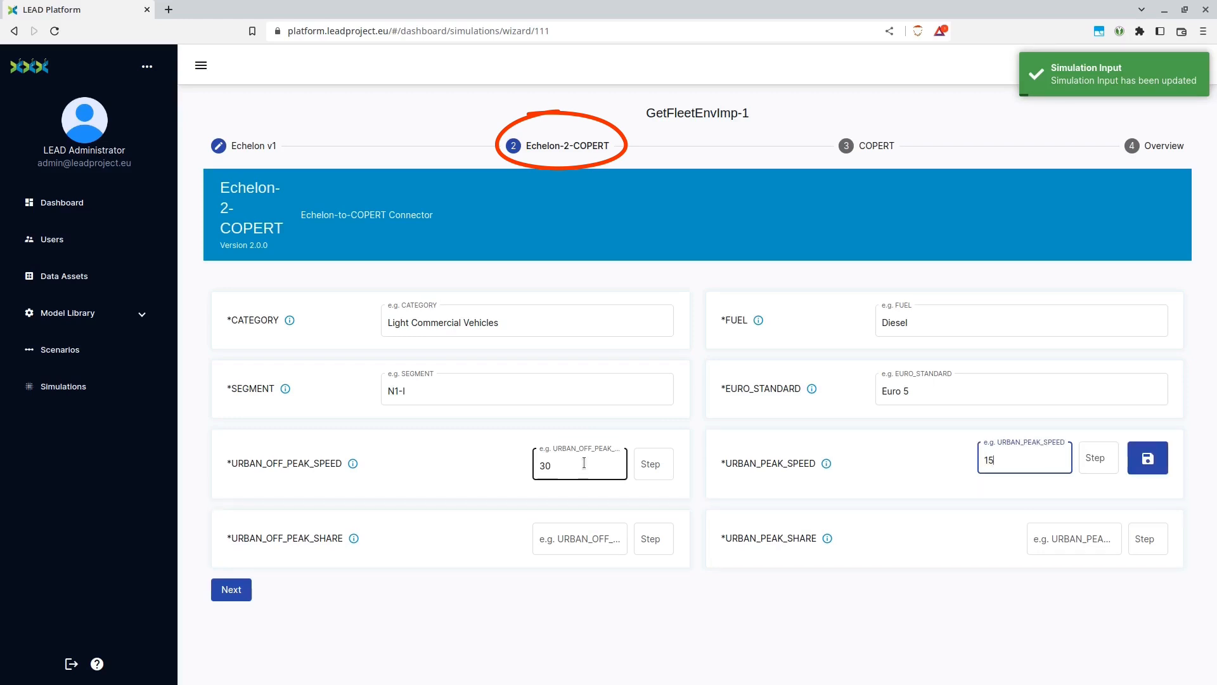
key("Return")
Set URBAN_OFF_PEAK_SHARE to 0.6 and URBAN_PEAK_SHARE to 0.4, saving each value
key("Tab")
type("0.6")
key("Return")
key("Tab")
type("0")
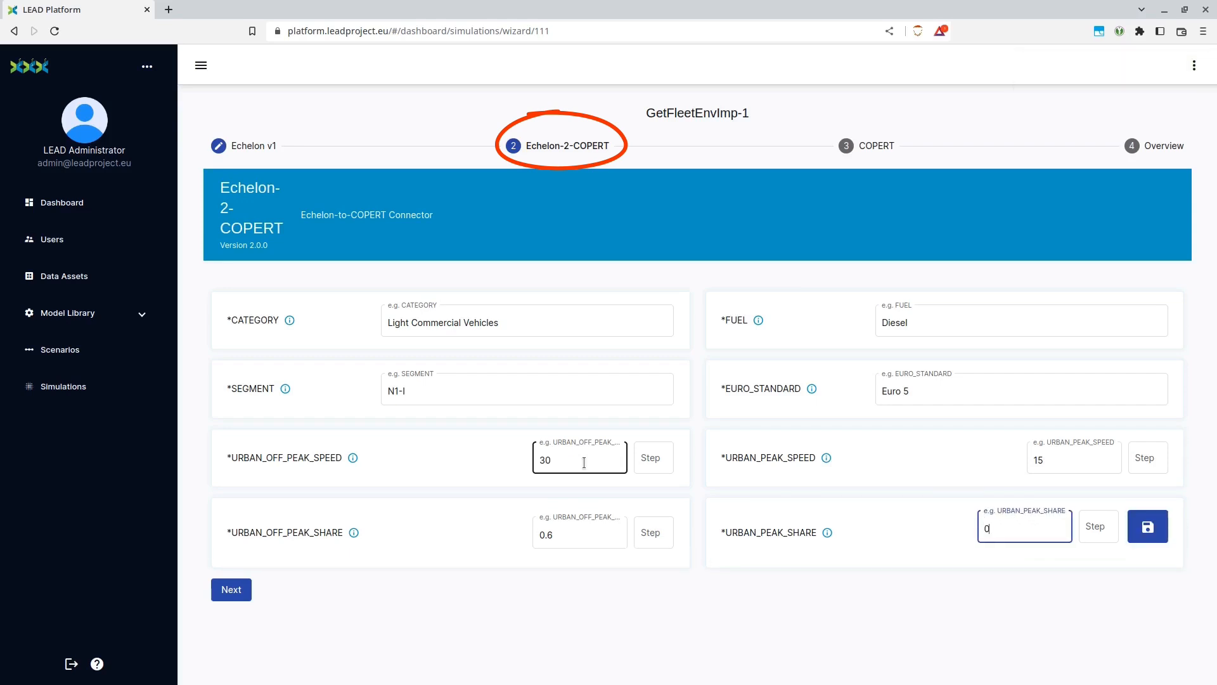
key("Tab")
key("Tab")
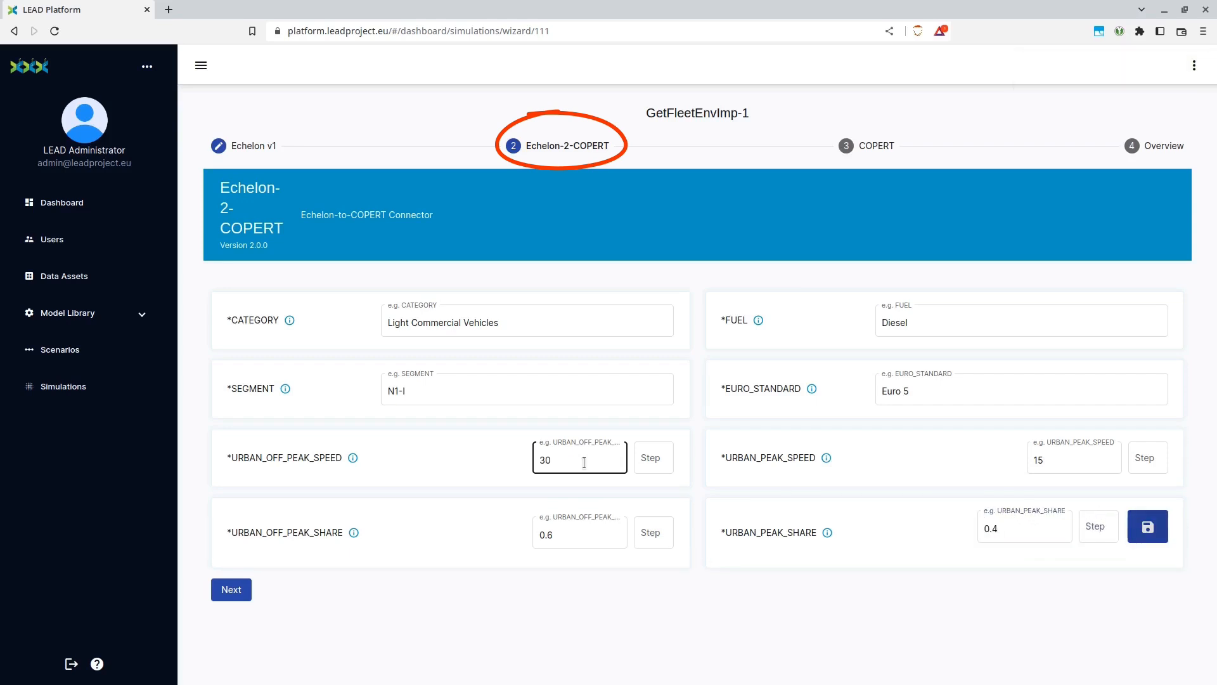
key("Return")
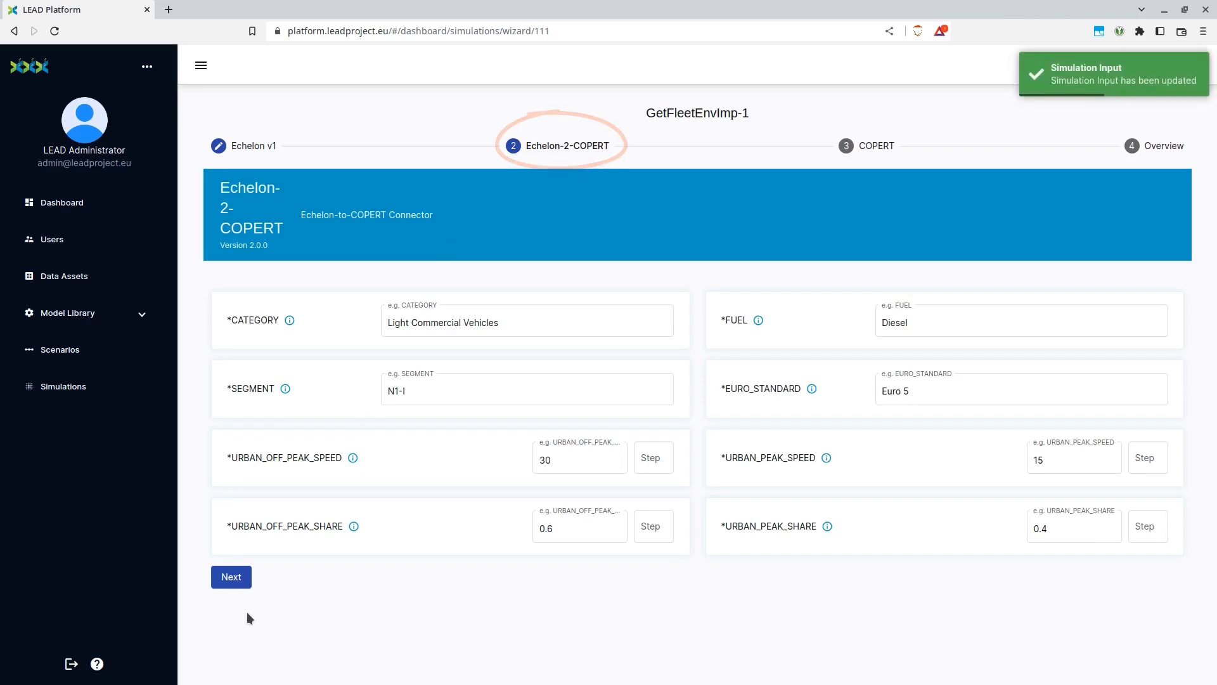
Continue to the COPERT stage and save 2023 as its Year
left_click(243, 579)
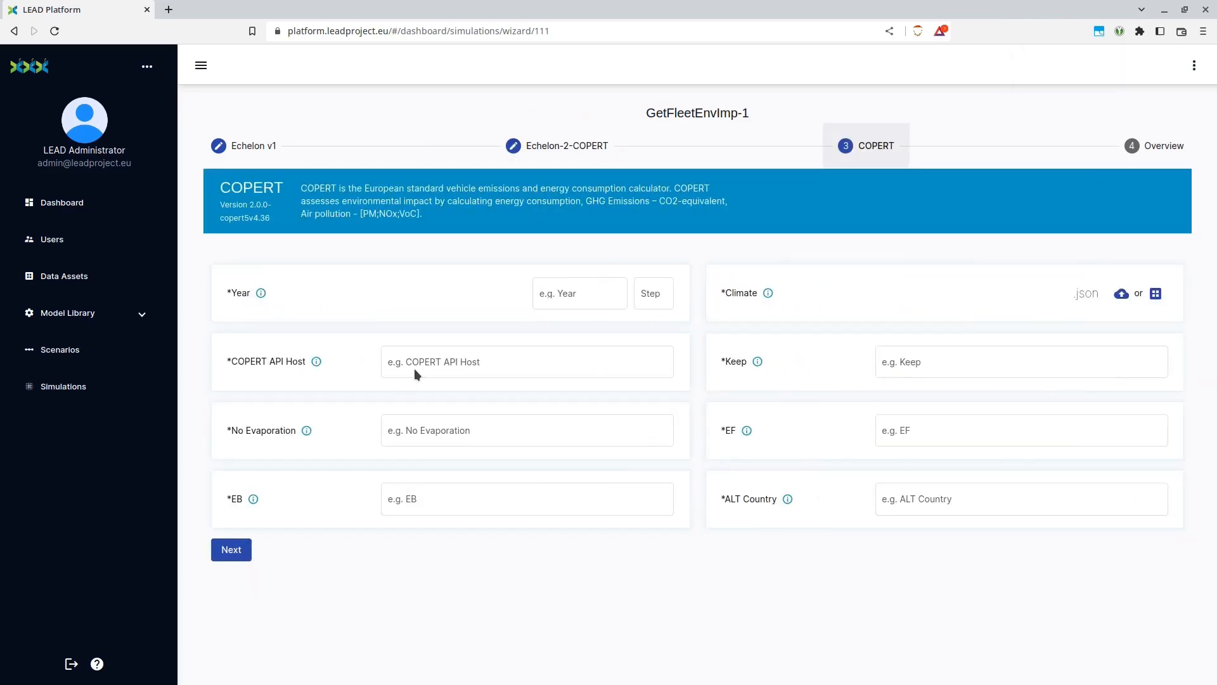
left_click(566, 292)
type("2023")
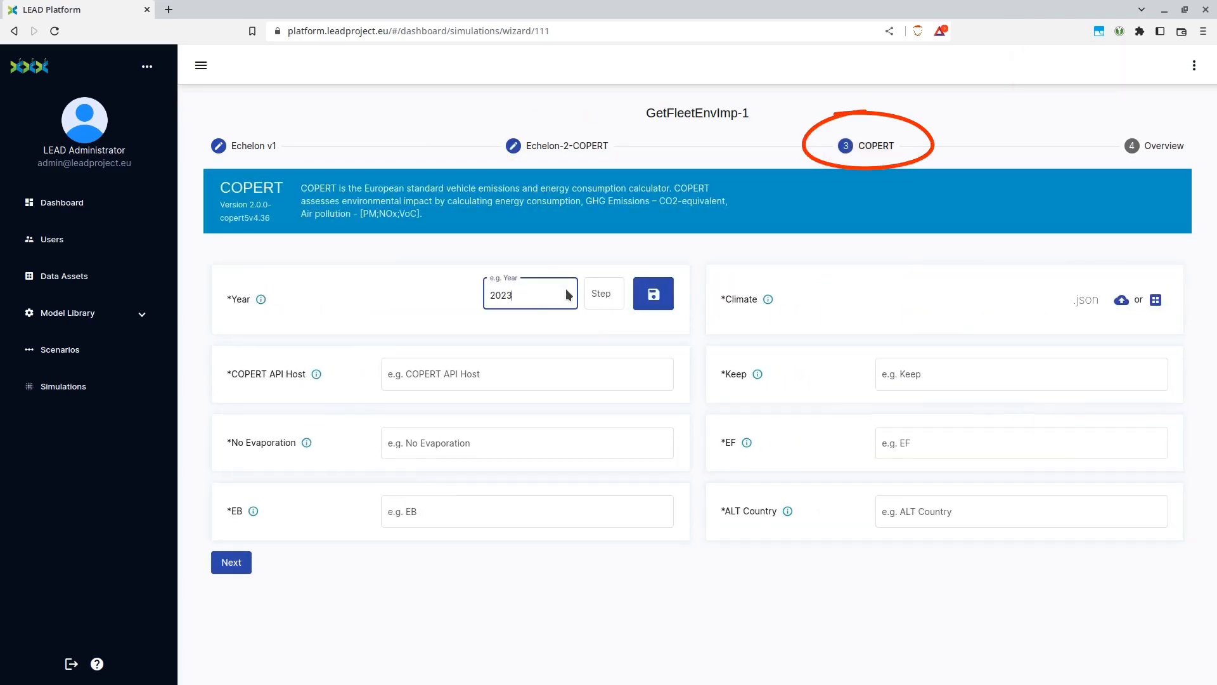
left_click(654, 293)
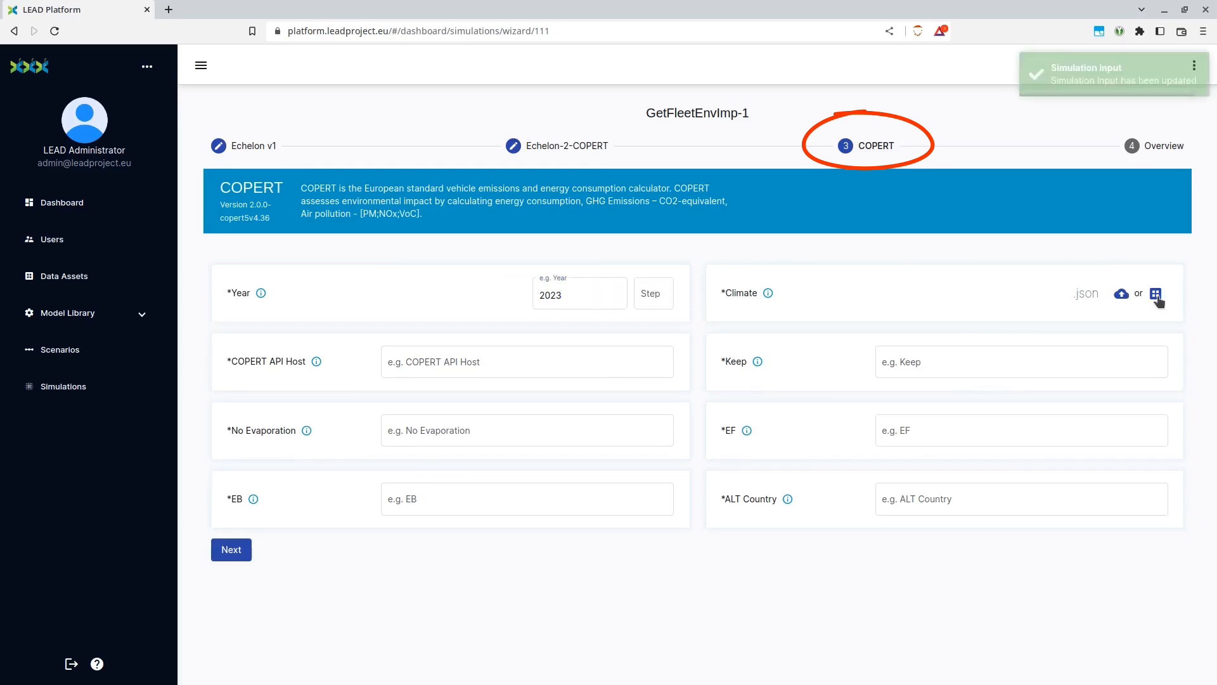
Upload climate.json from the copert folder inside madrid as the Climate input
left_click(1122, 293)
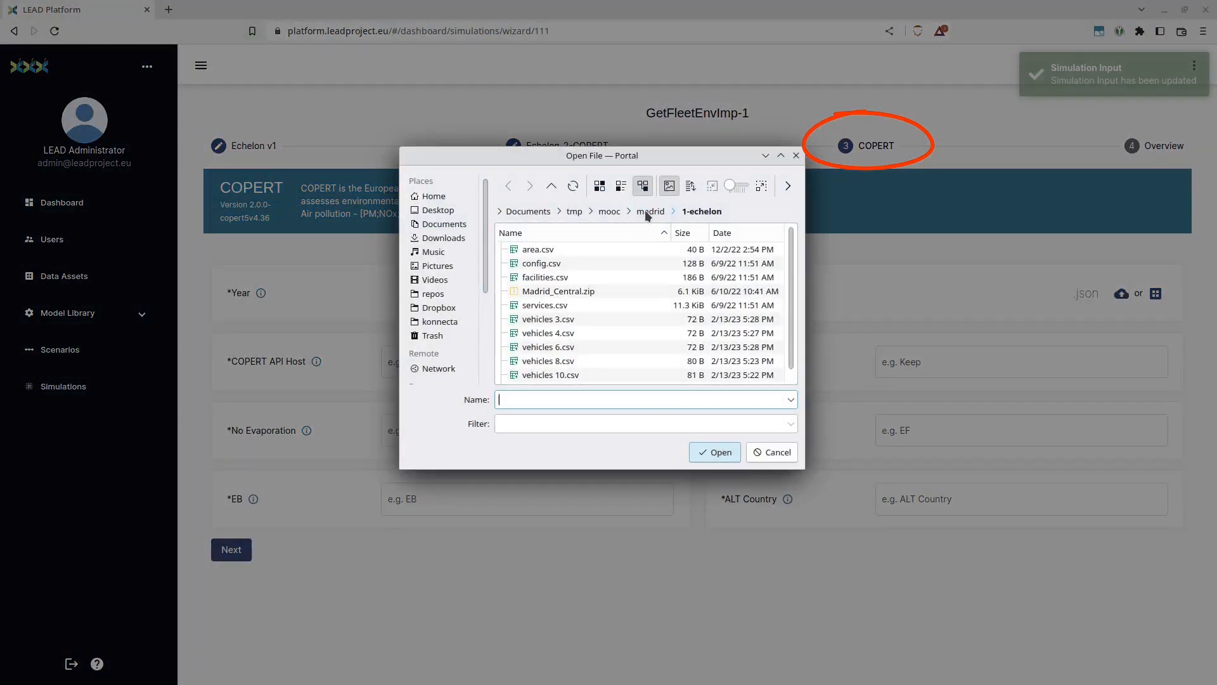
left_click(650, 212)
double_click(568, 266)
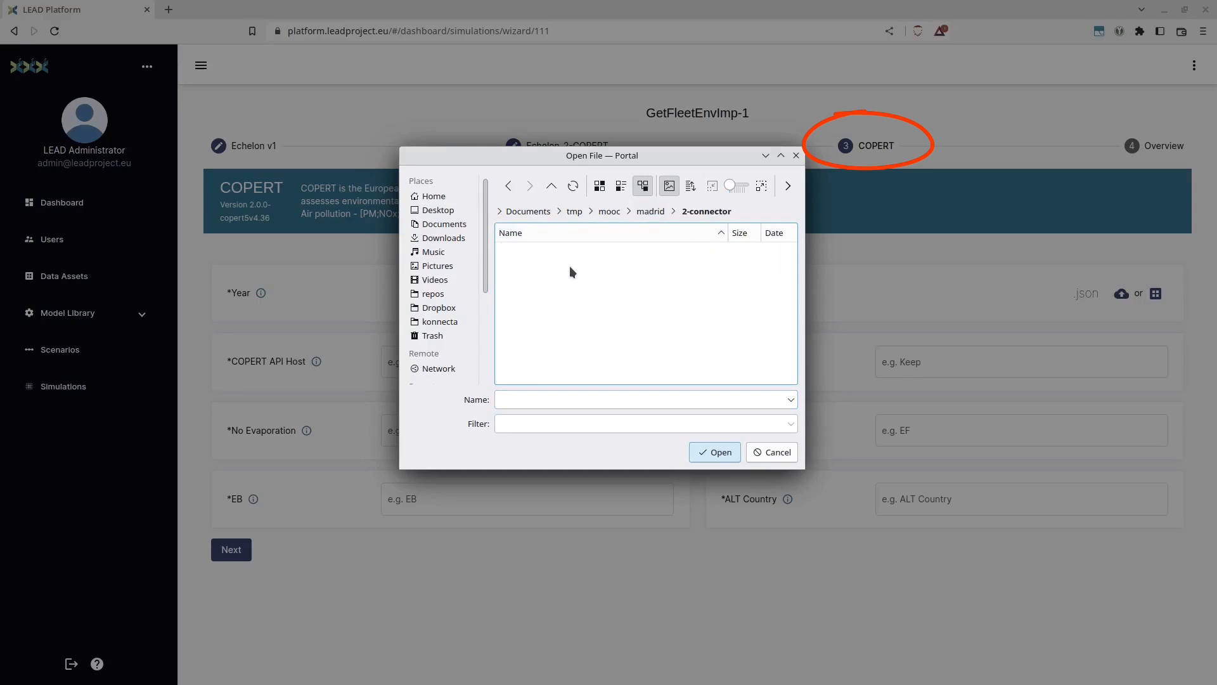
key("BackSpace")
left_click(550, 276)
double_click(545, 251)
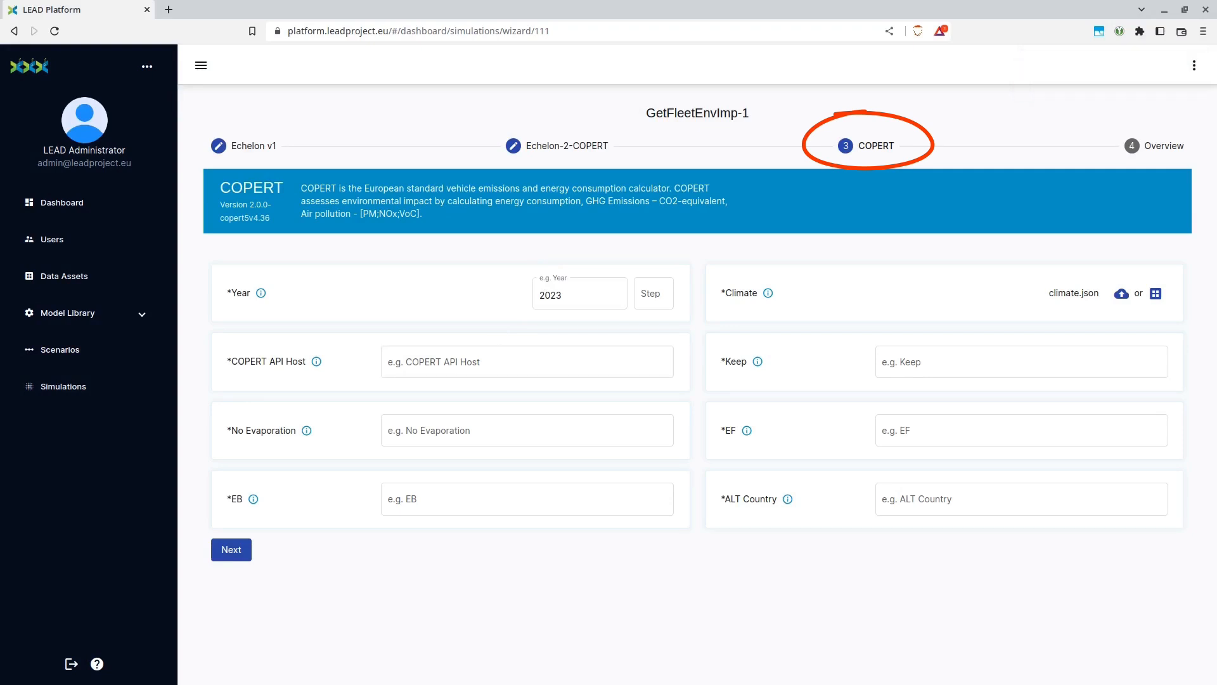
key("alt+Tab")
left_click(437, 368)
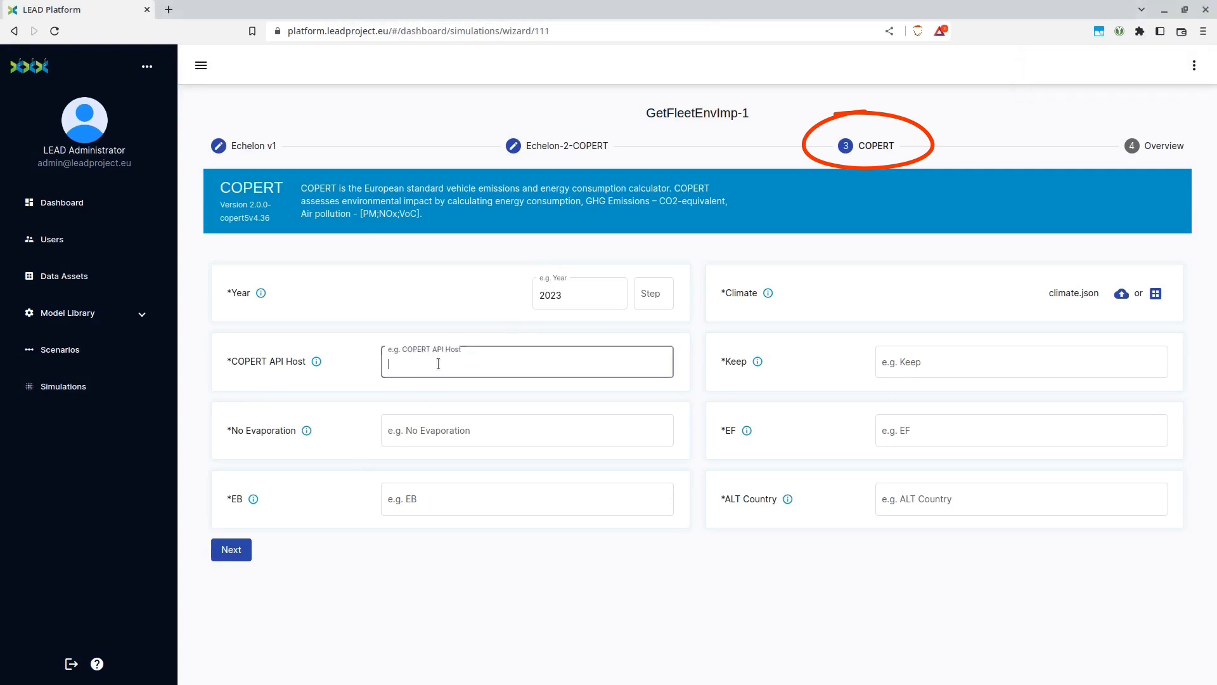
type("http://3.120.144.230:8000")
left_click(647, 369)
Set both Keep and EF to true for COPERT, saving each value
left_click(913, 362)
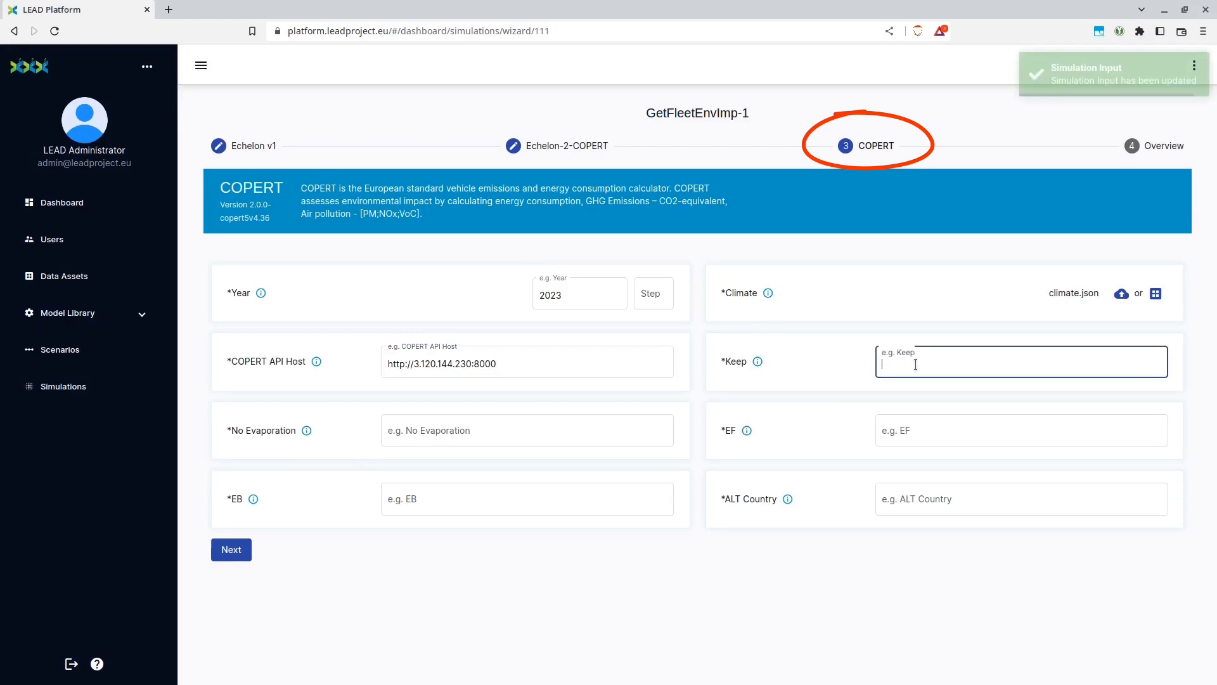
type("true")
key("ctrl+a")
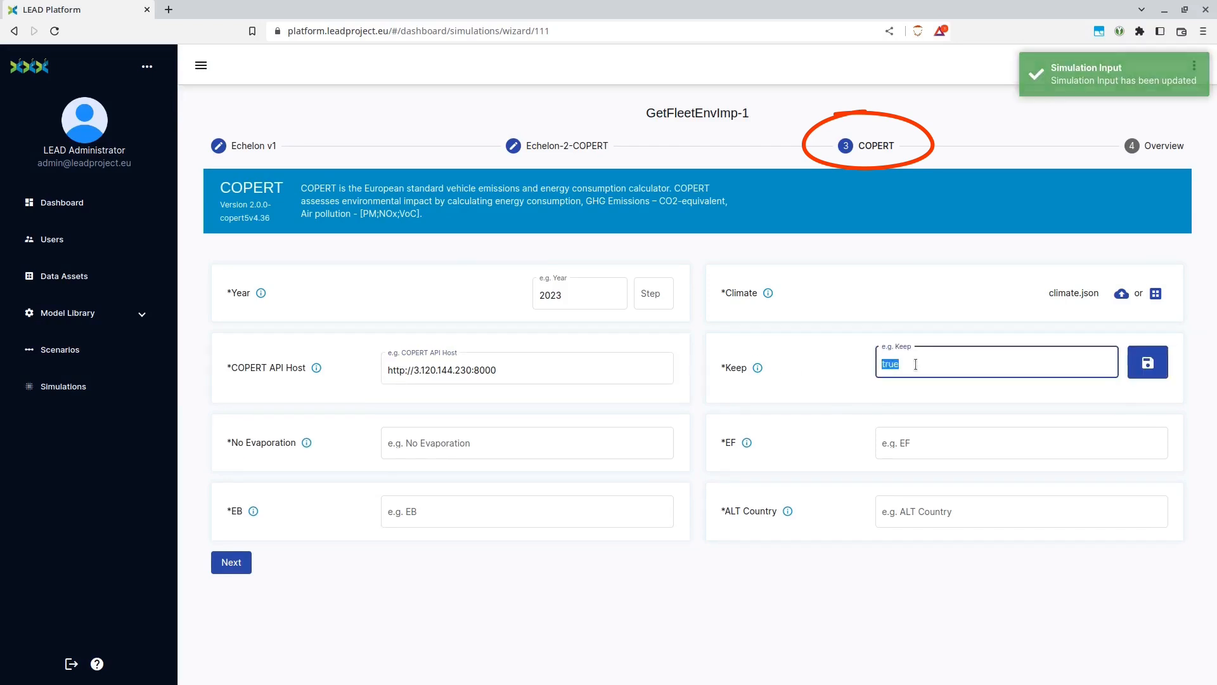
left_click(1145, 363)
left_click(1021, 439)
type("true")
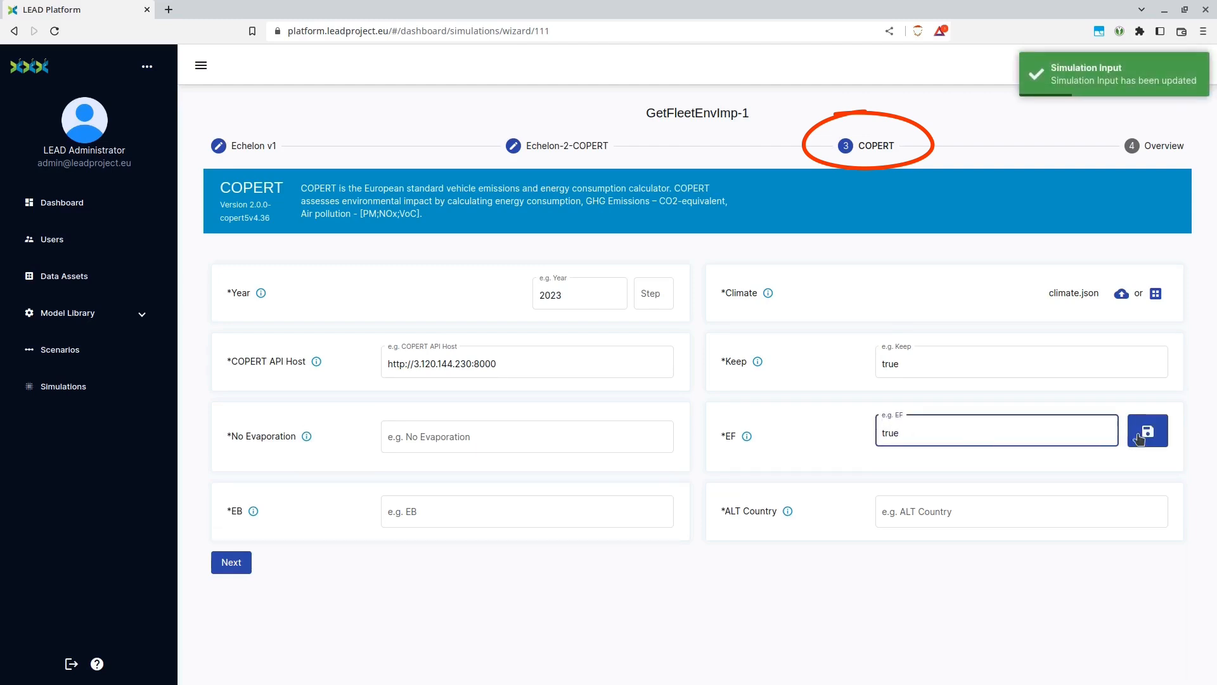
left_click(1140, 438)
Set EB to true and No Evaporation to false, saving each value
left_click(501, 504)
type("true")
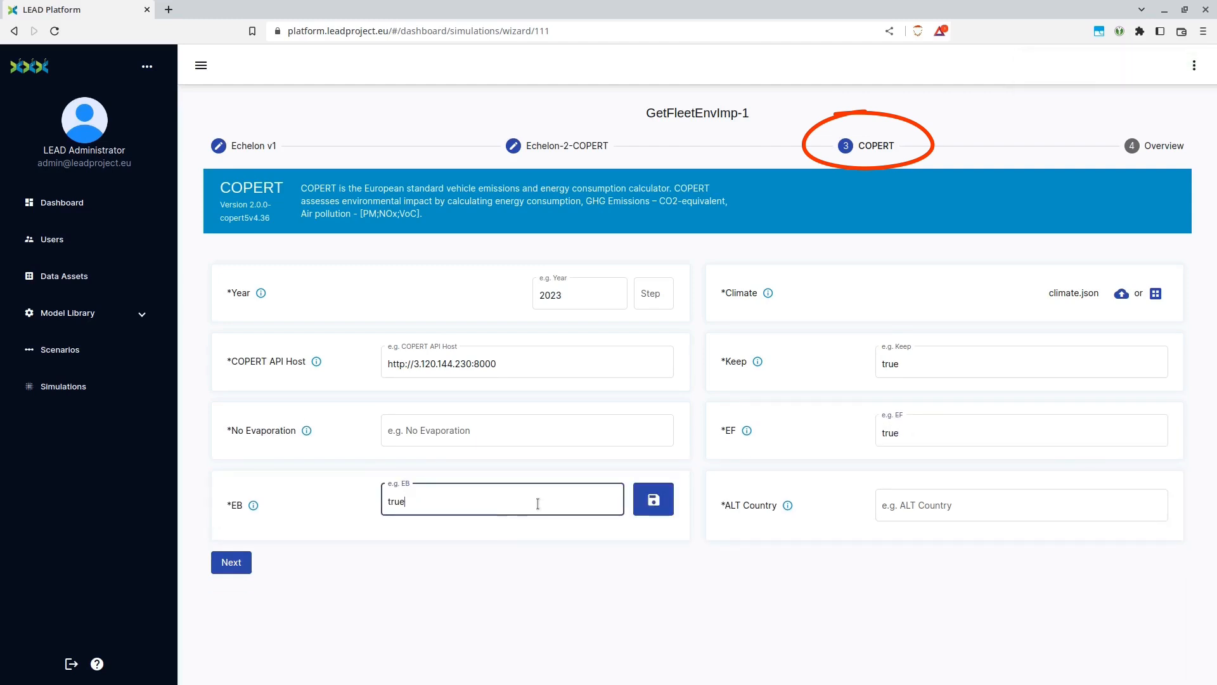
left_click(646, 500)
left_click(525, 431)
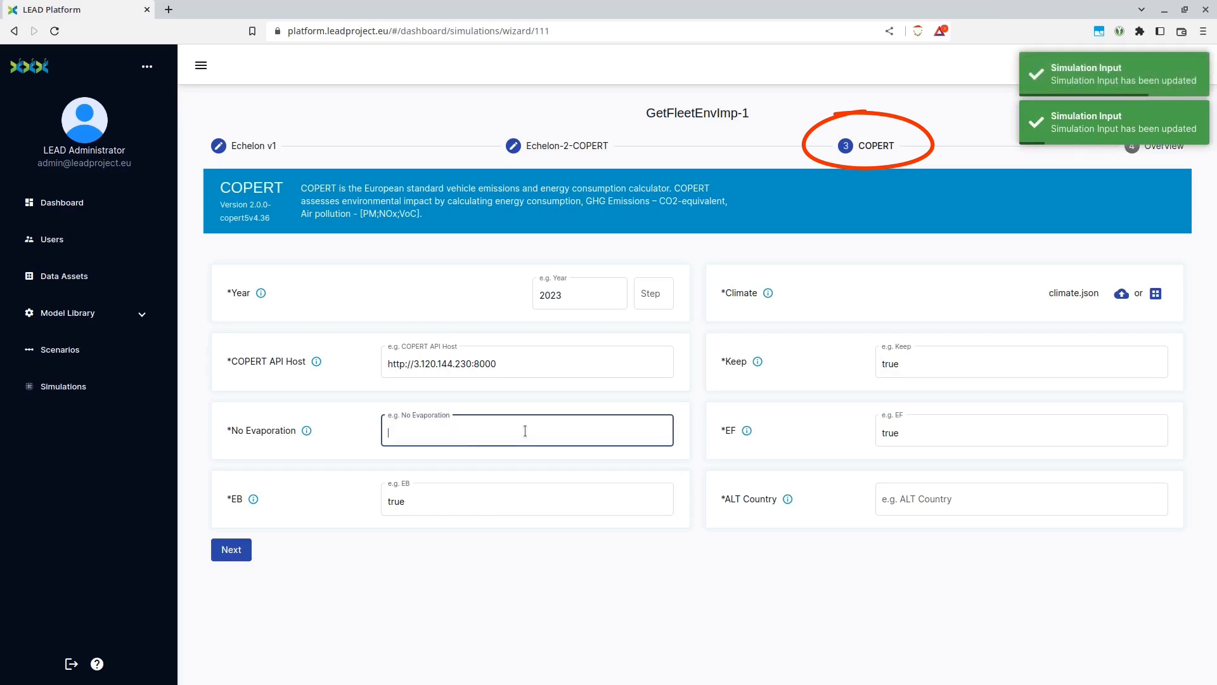
type("false")
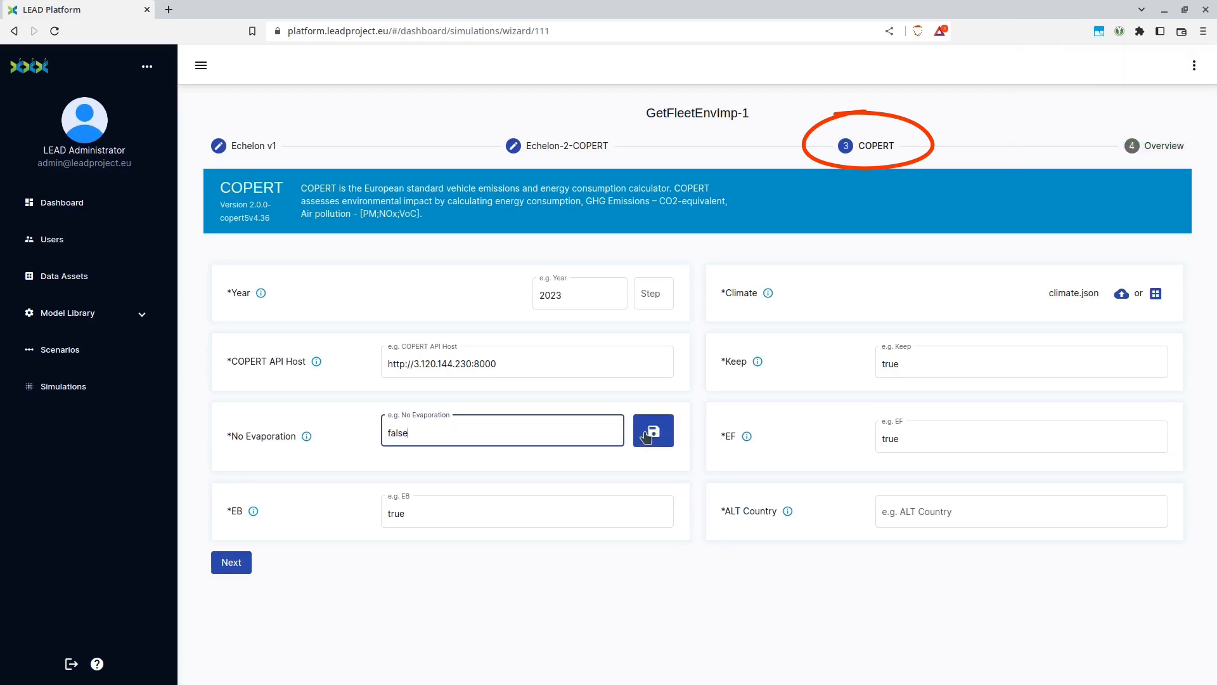
left_click(654, 431)
Save ES as the ALT Country and start the GetFleetEnvImp-1 simulation from the overview
left_click(926, 496)
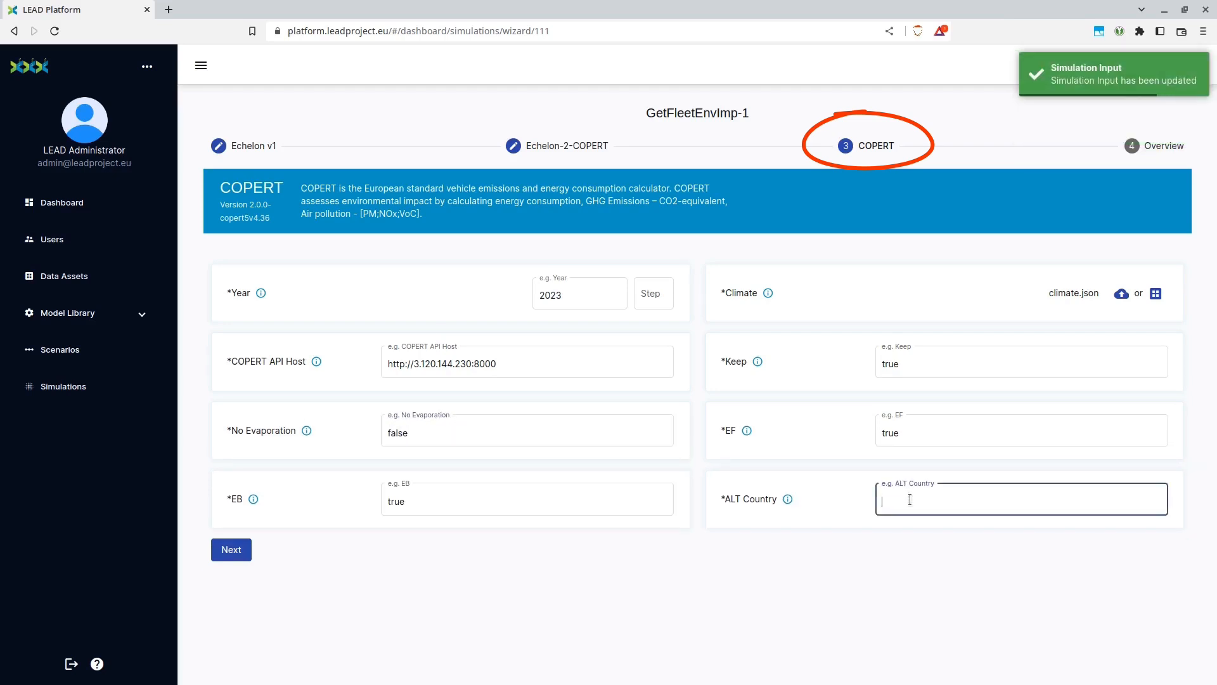
type("ES")
left_click(1148, 500)
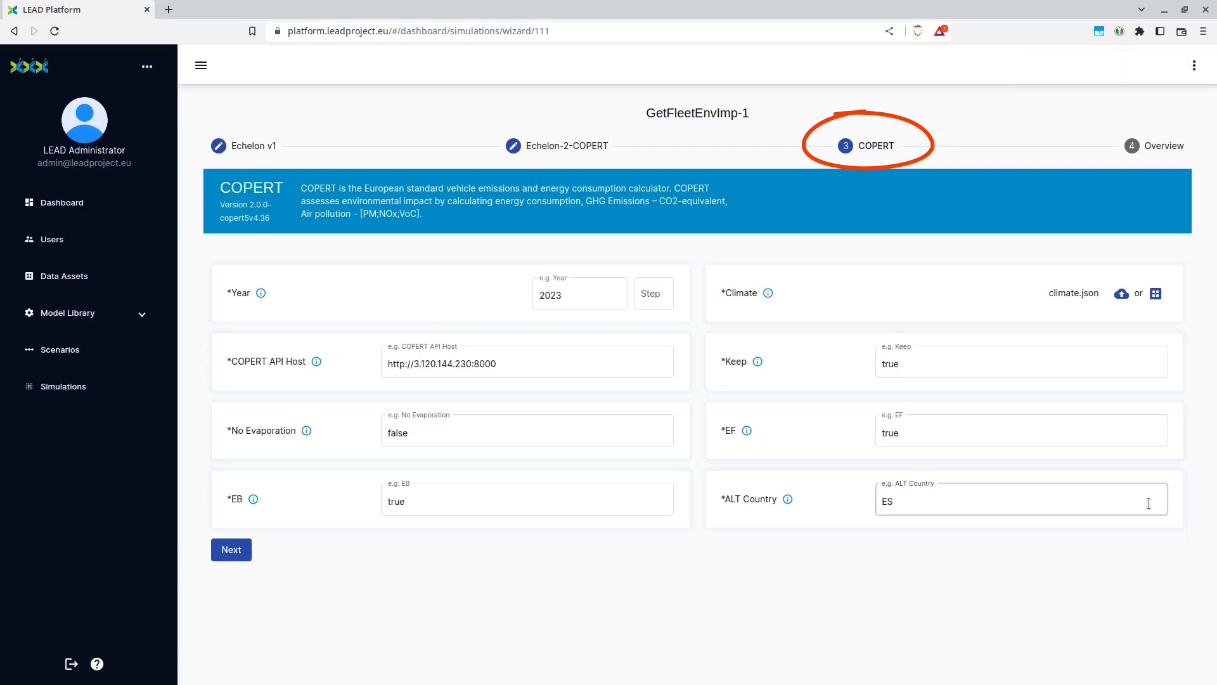
left_click(231, 549)
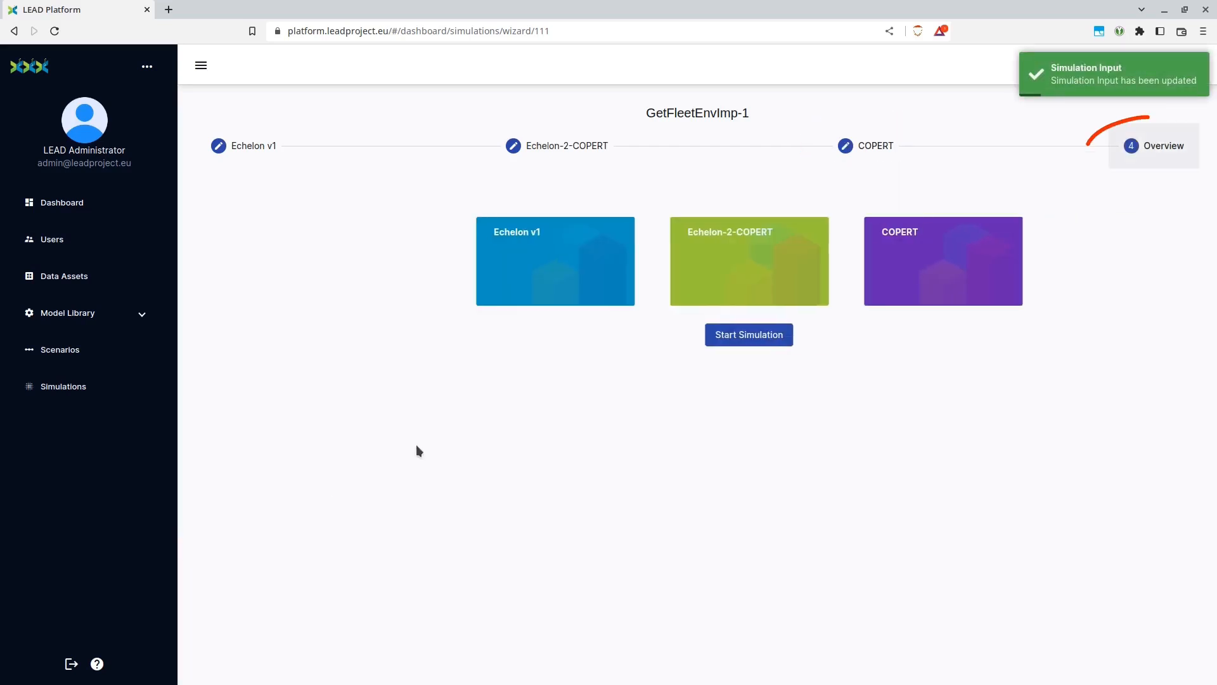
left_click(725, 343)
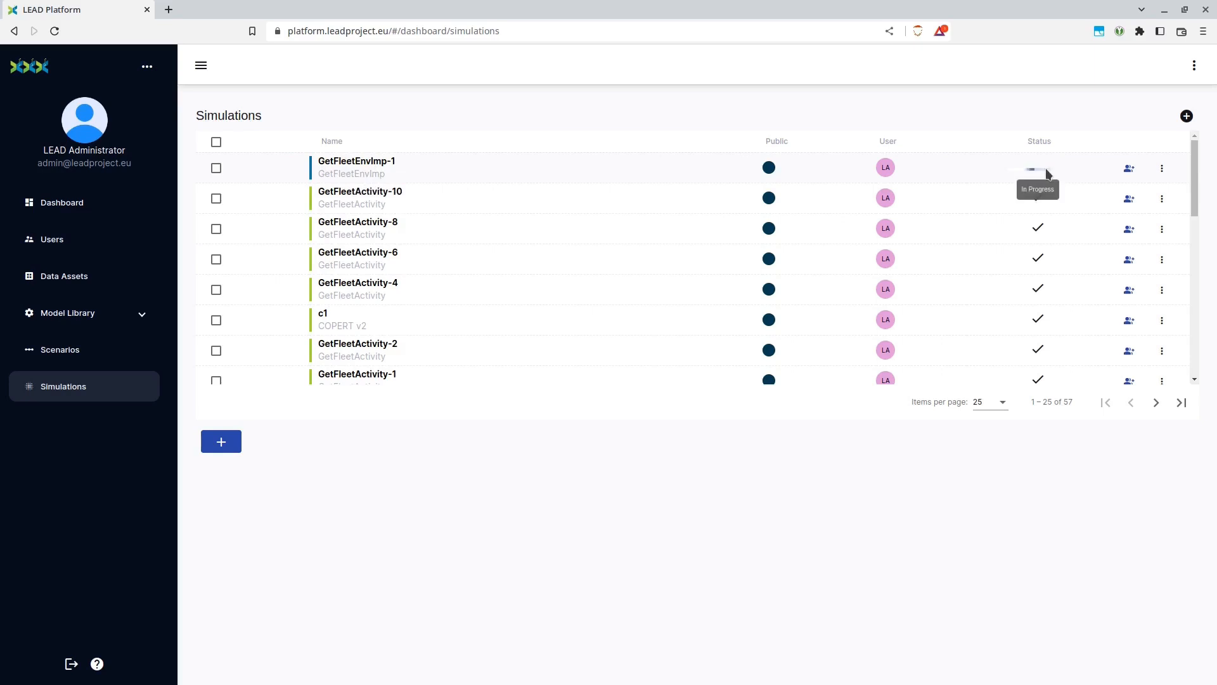
Clone the GetFleetEnvImp-1 simulation under the name GetFleetEnvImp-2
left_click(1163, 173)
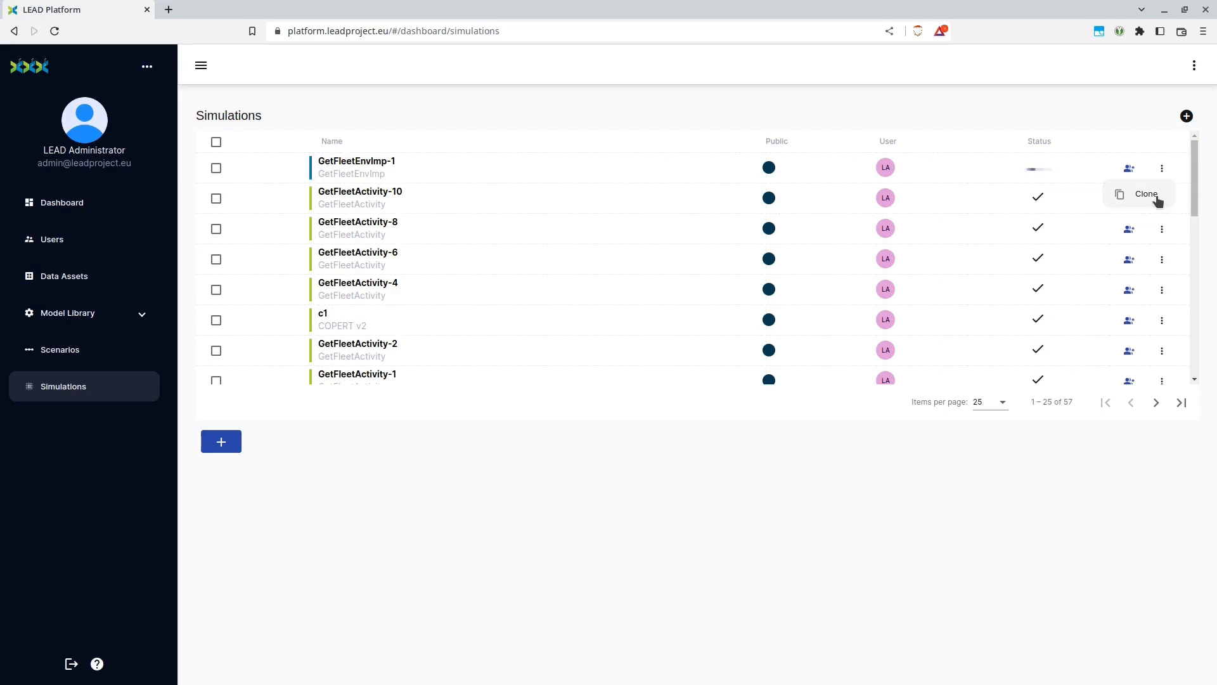
left_click(1149, 195)
type("GetFleet")
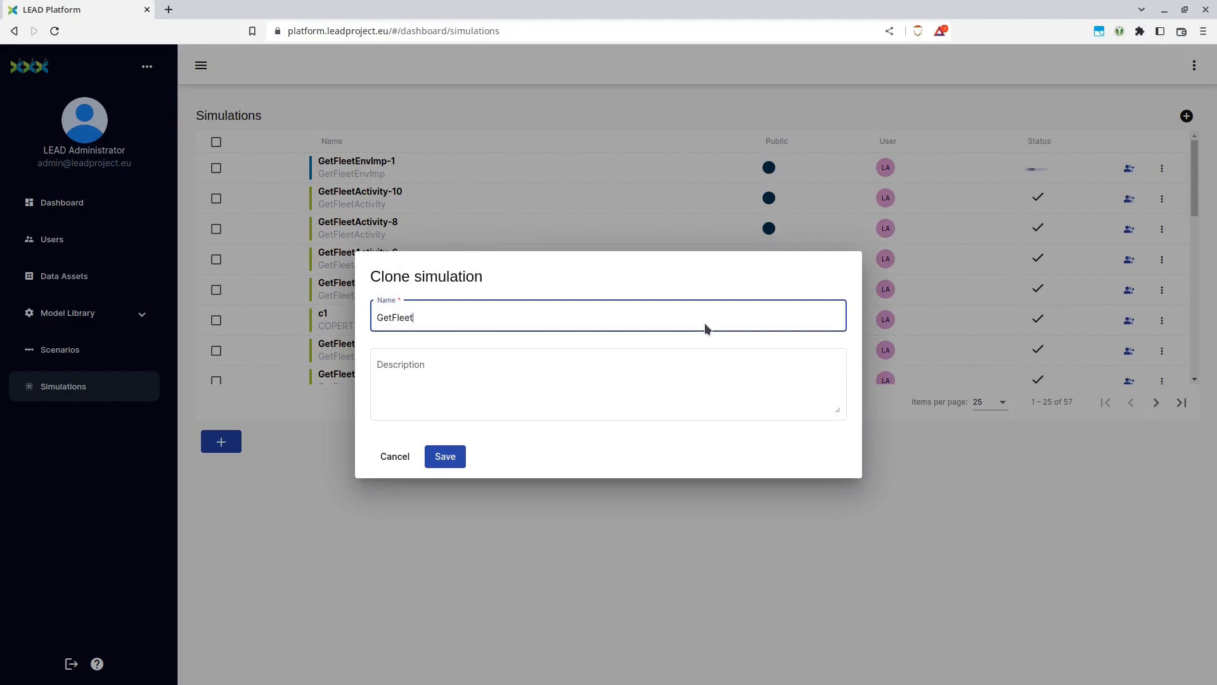
type("EnvImp-2")
left_click(457, 455)
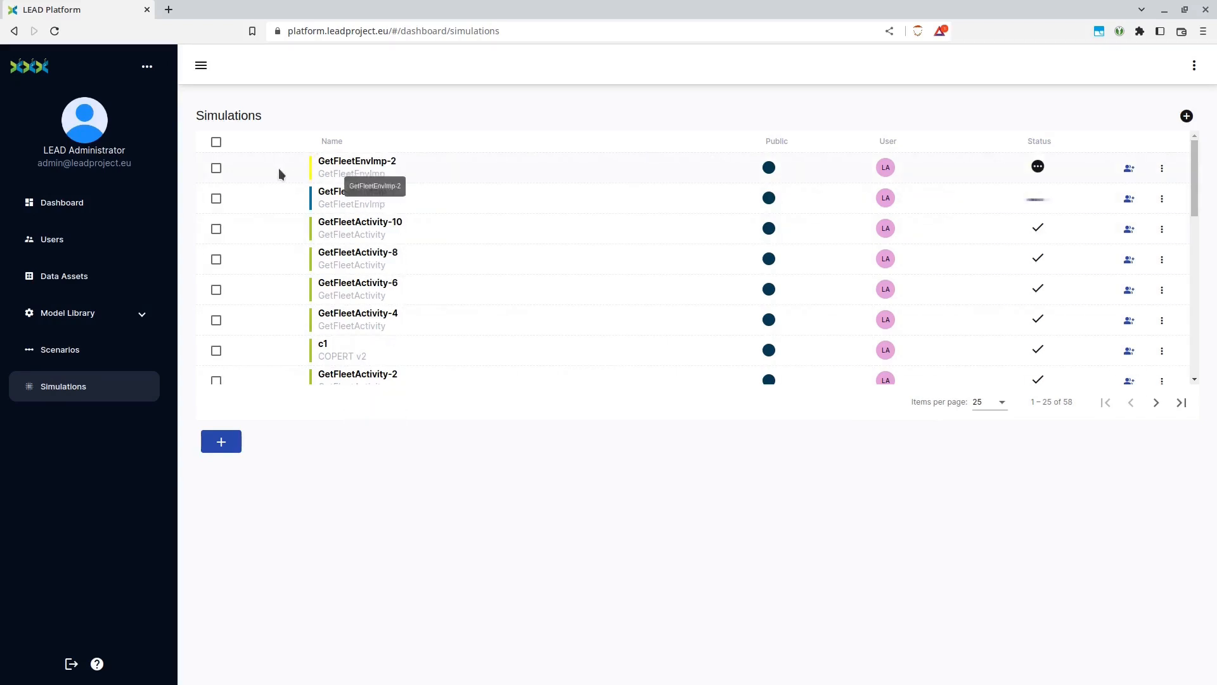
Open the inputs of GetFleetEnvImp-2 and replace its vehicle file with vehicles 4.csv from the 1-echelon folder
left_click(1162, 168)
left_click(1162, 195)
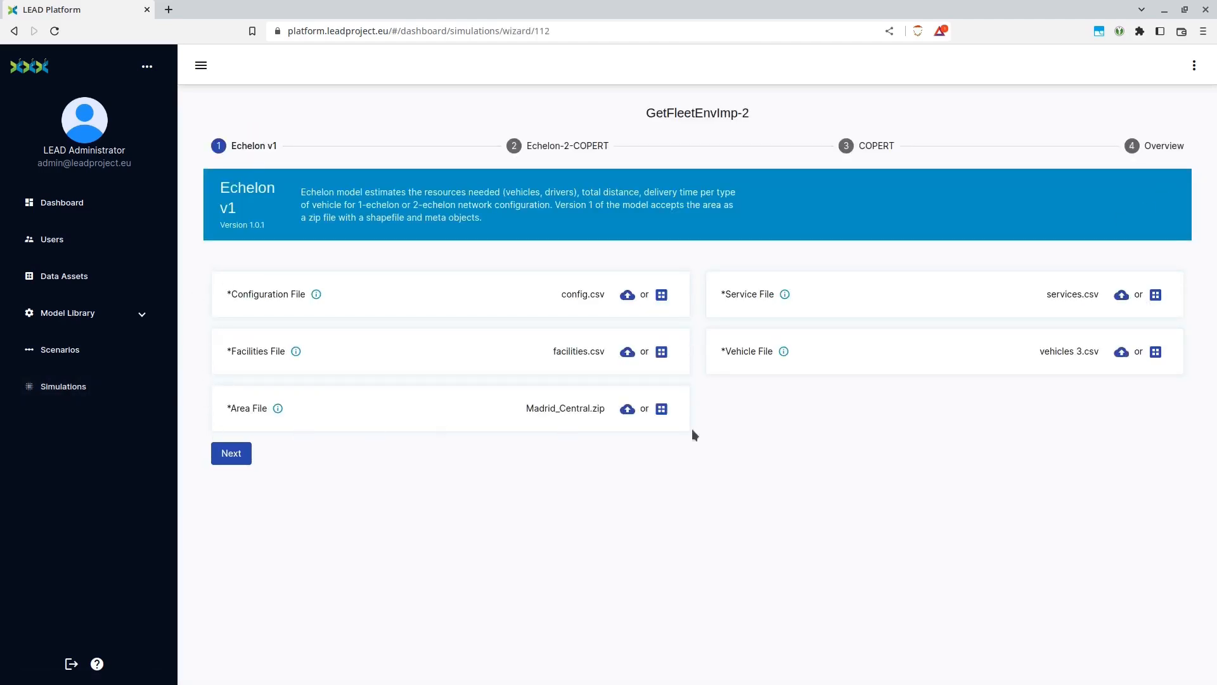
left_click(1122, 353)
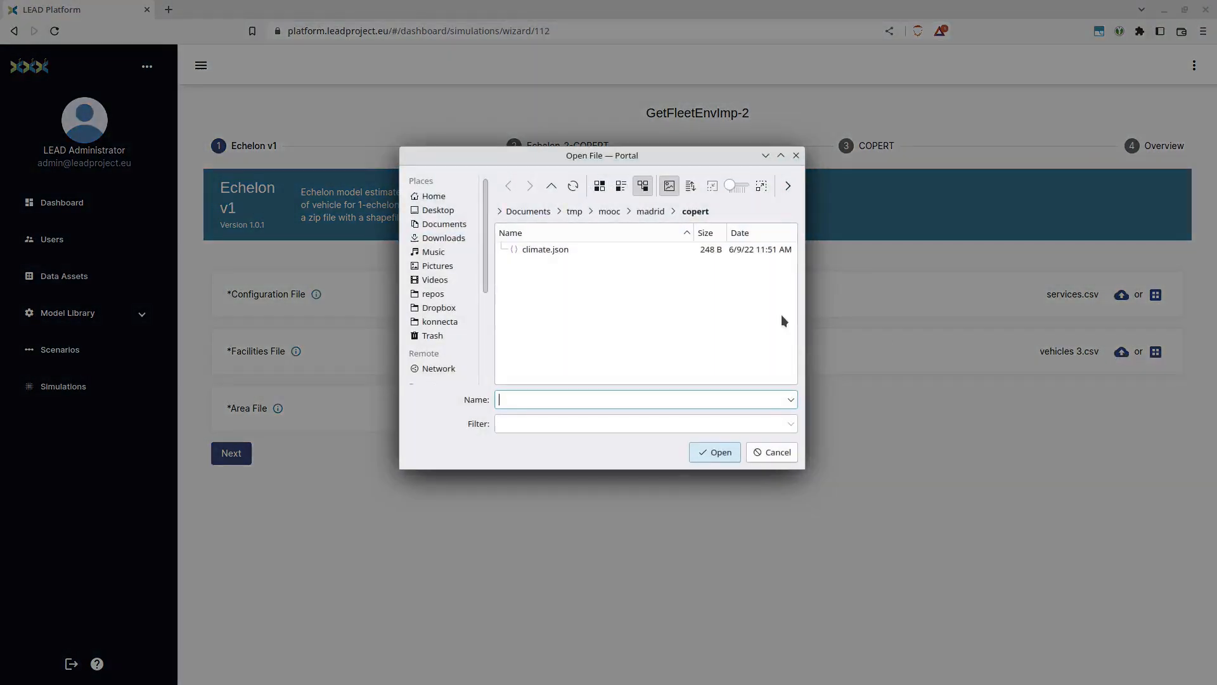
left_click(646, 212)
double_click(557, 251)
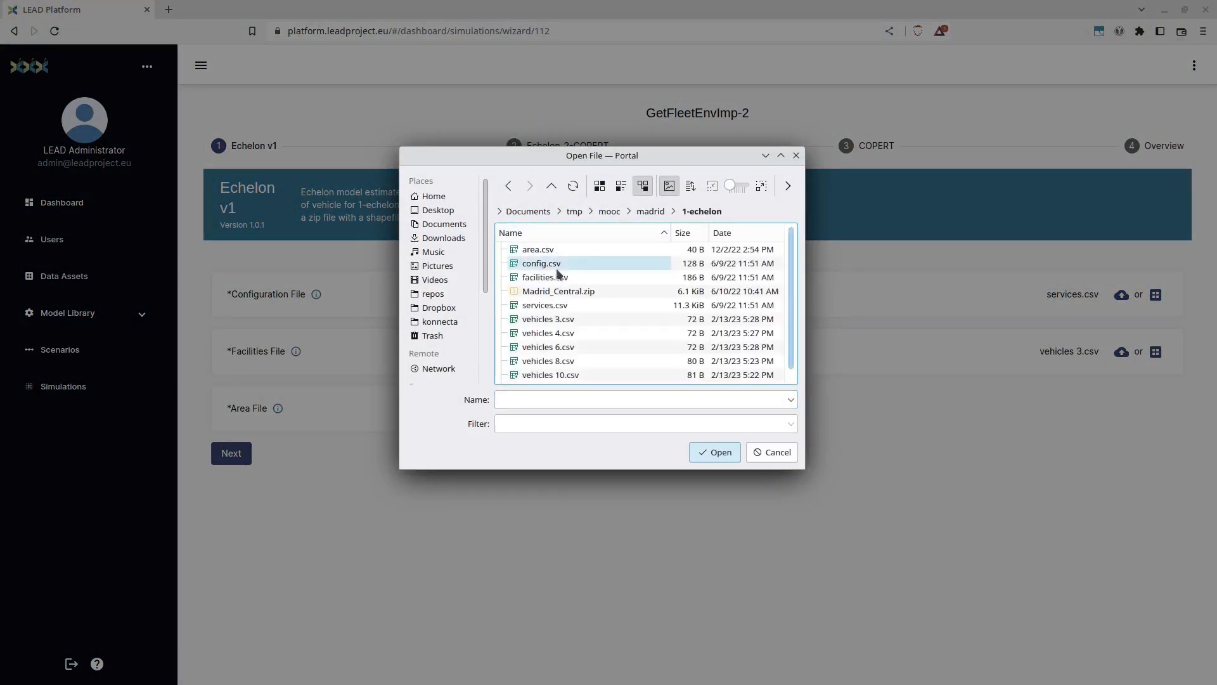
double_click(568, 333)
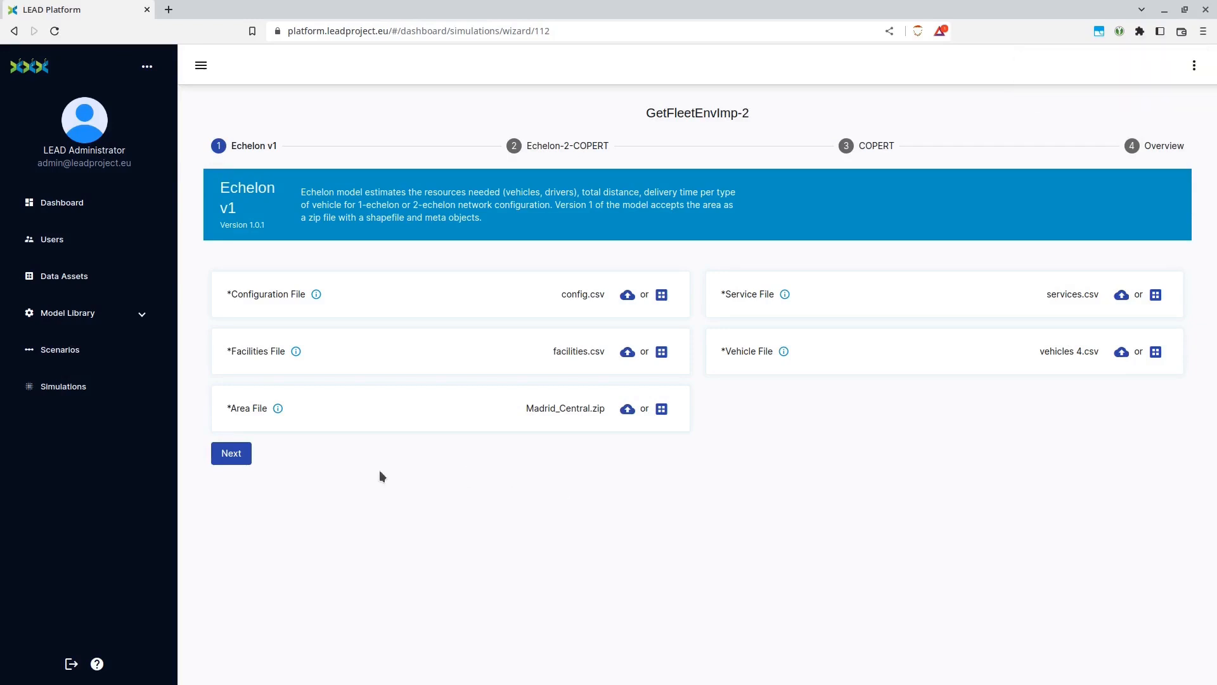
Keep the Echelon v1, Echelon-2-COPERT and COPERT inputs of GetFleetEnvImp-2 and advance the wizard to the overview
left_click(232, 453)
left_click(446, 386)
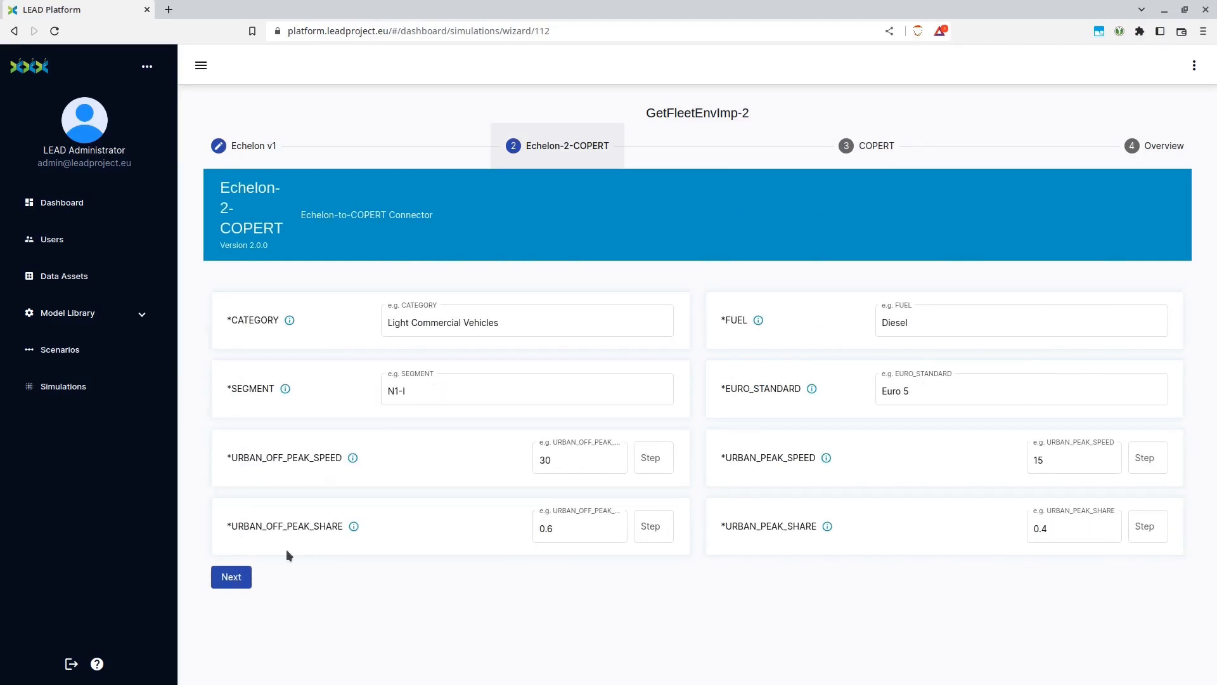
left_click(240, 578)
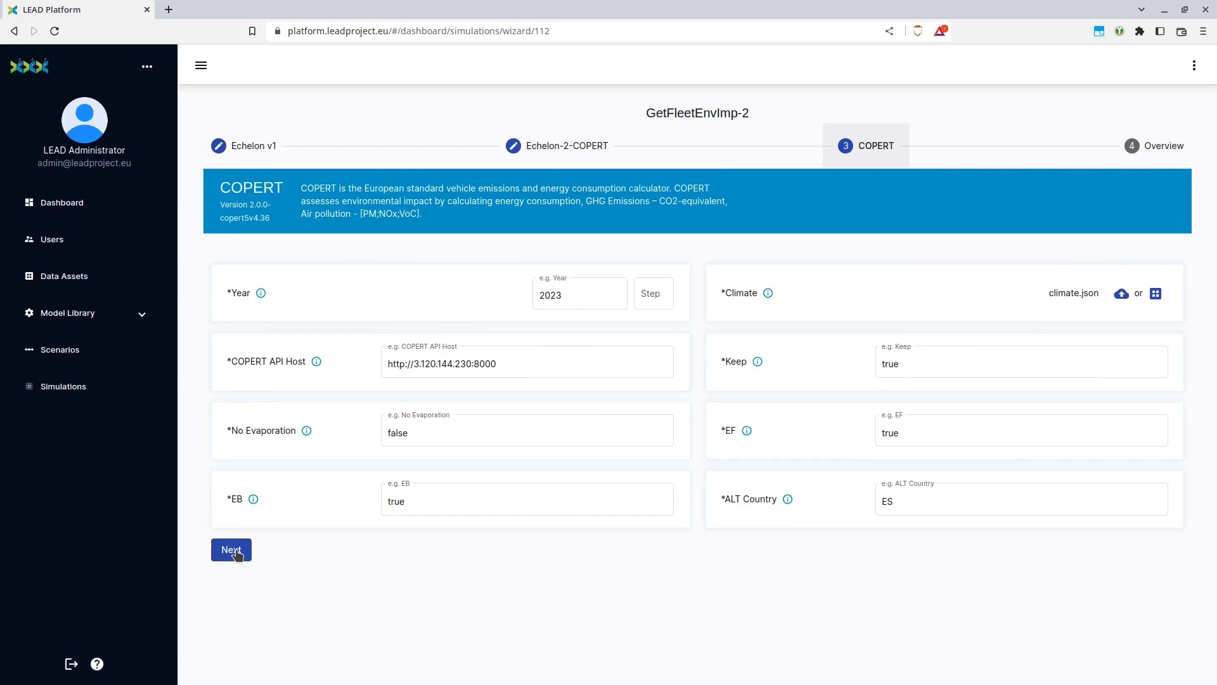
left_click(235, 552)
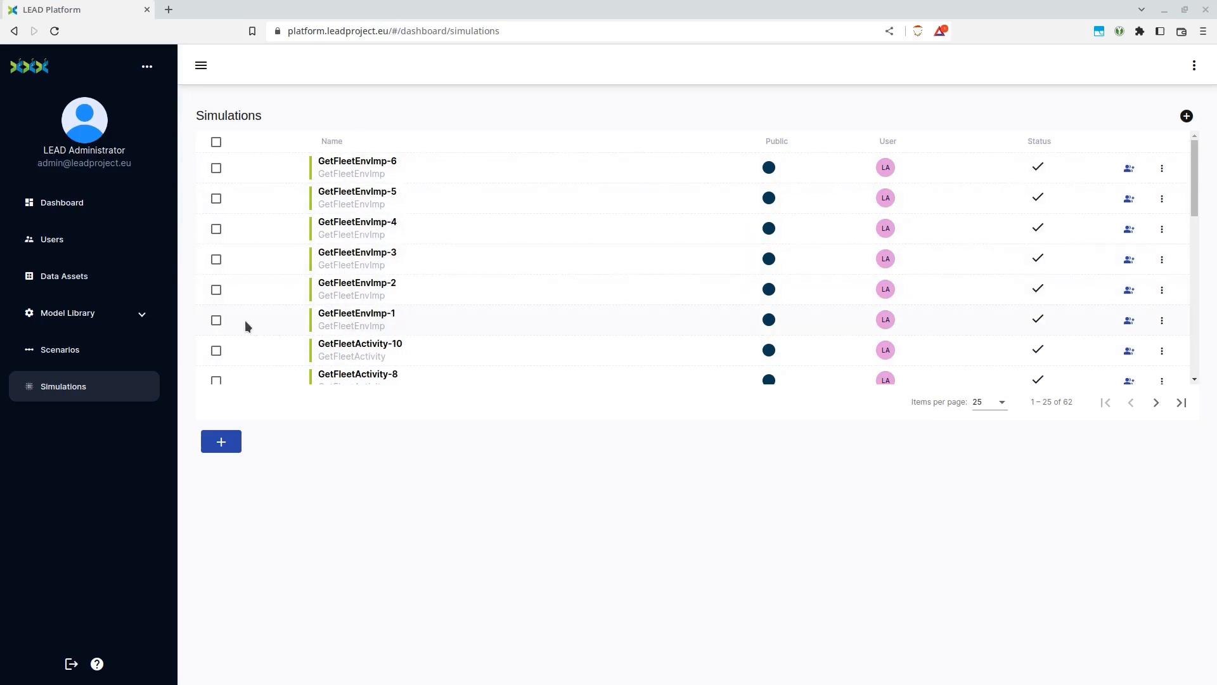
Select simulations GetFleetEnvImp-1 through GetFleetEnvImp-6 and request their combined results
left_click(216, 321)
left_click(216, 290)
left_click(216, 260)
left_click(217, 229)
left_click(216, 199)
left_click(216, 168)
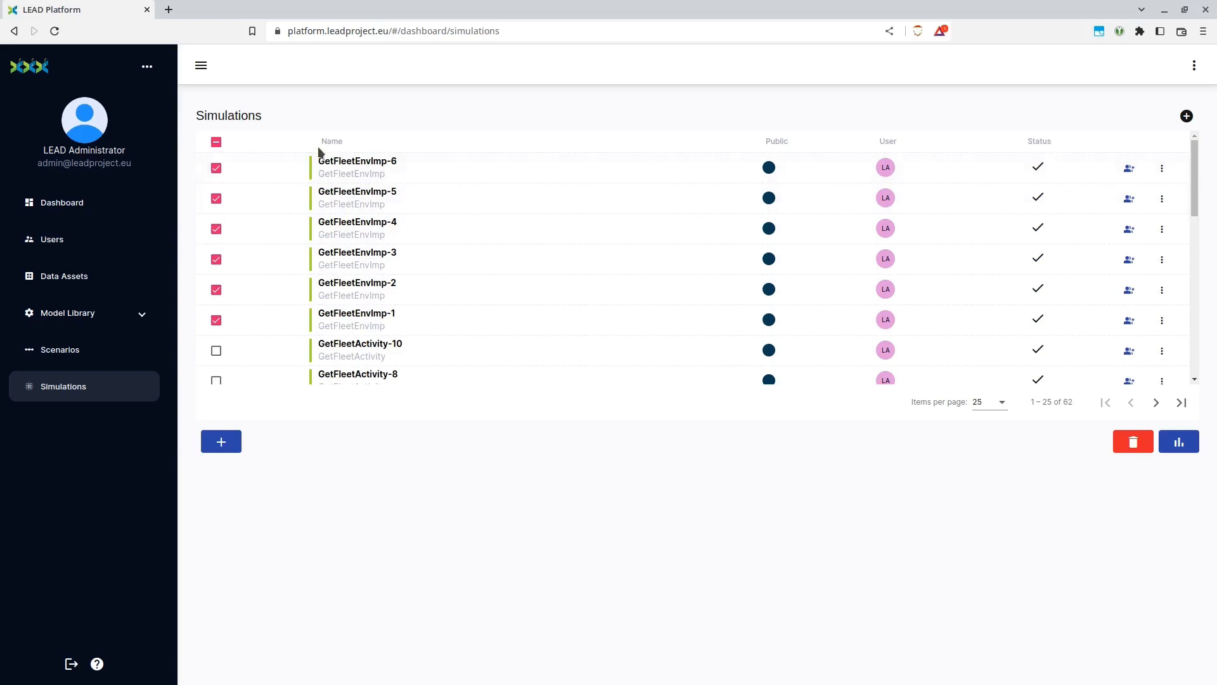
left_click(1179, 444)
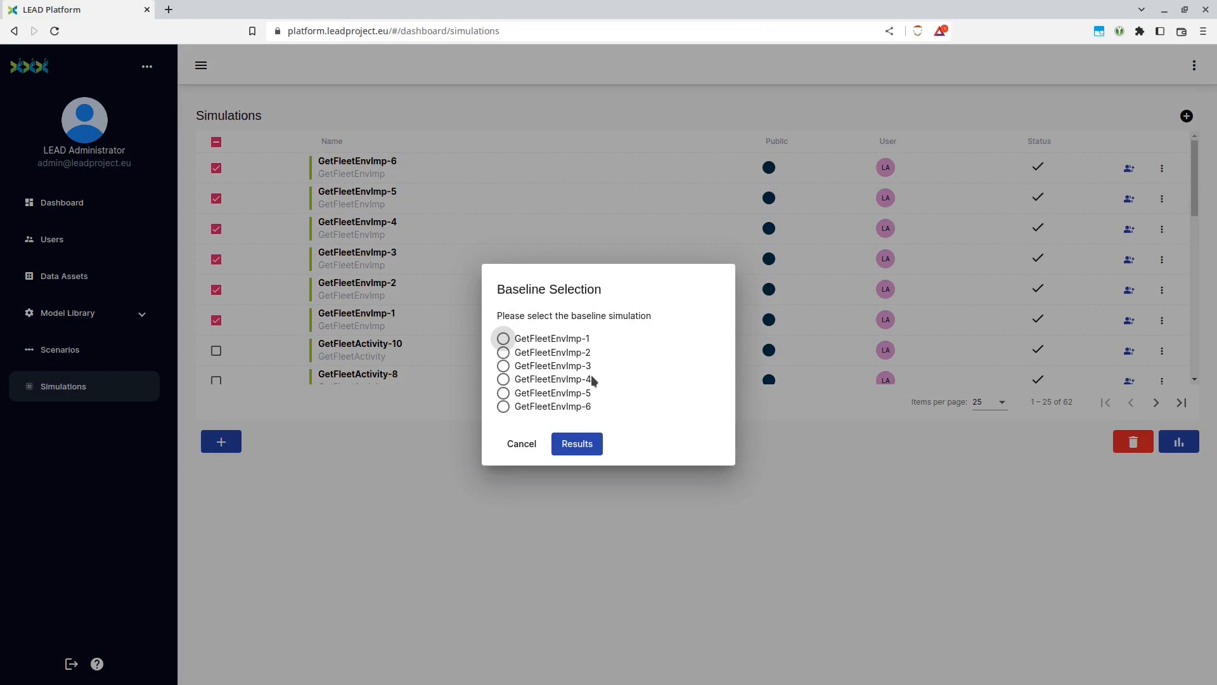
Choose GetFleetEnvImp-4 as the baseline simulation and open the comparison results
left_click(575, 367)
left_click(573, 383)
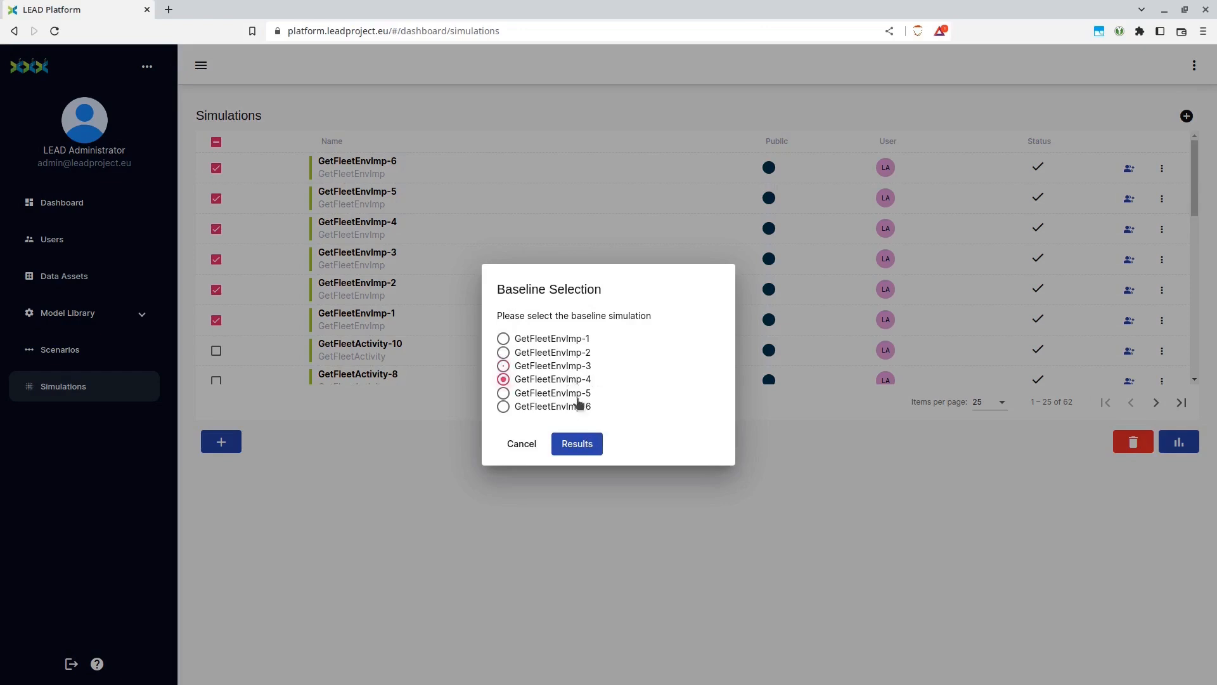
left_click(577, 443)
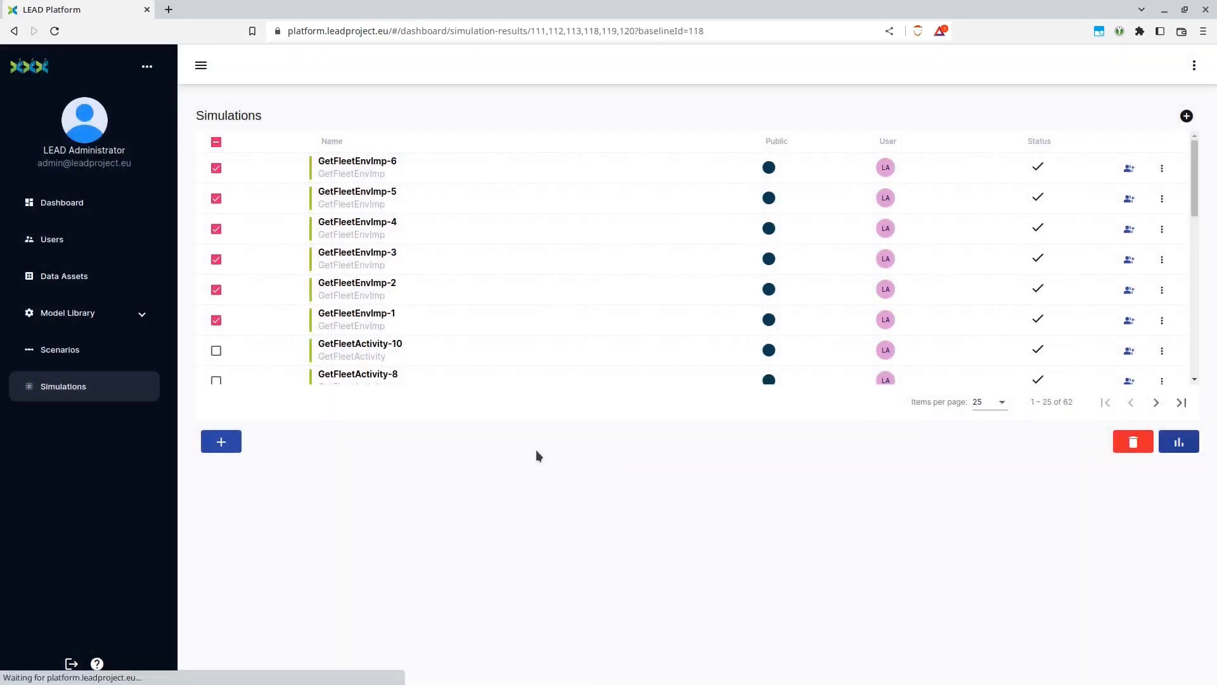
Examine the result charts for delivery distance and time, vehicles needed, and CO2, NO2, PM 2.5 and VOC totals against the baseline
scroll(645, 421, "down", 2)
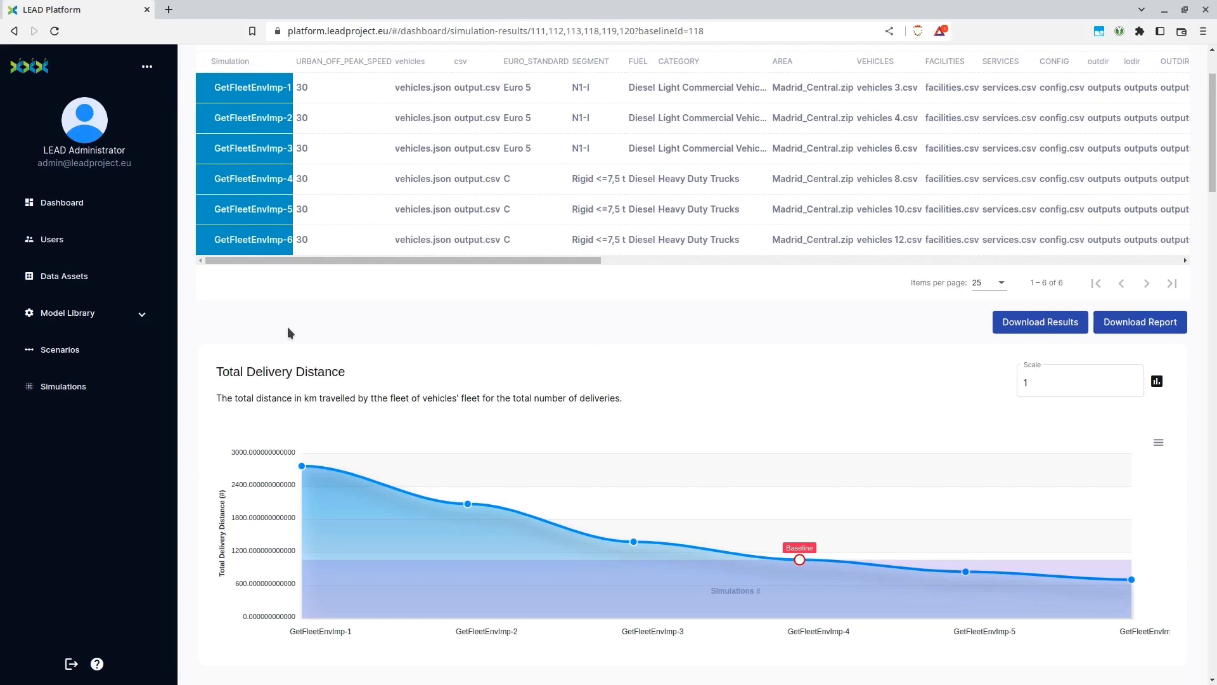
scroll(216, 450, "down", 7)
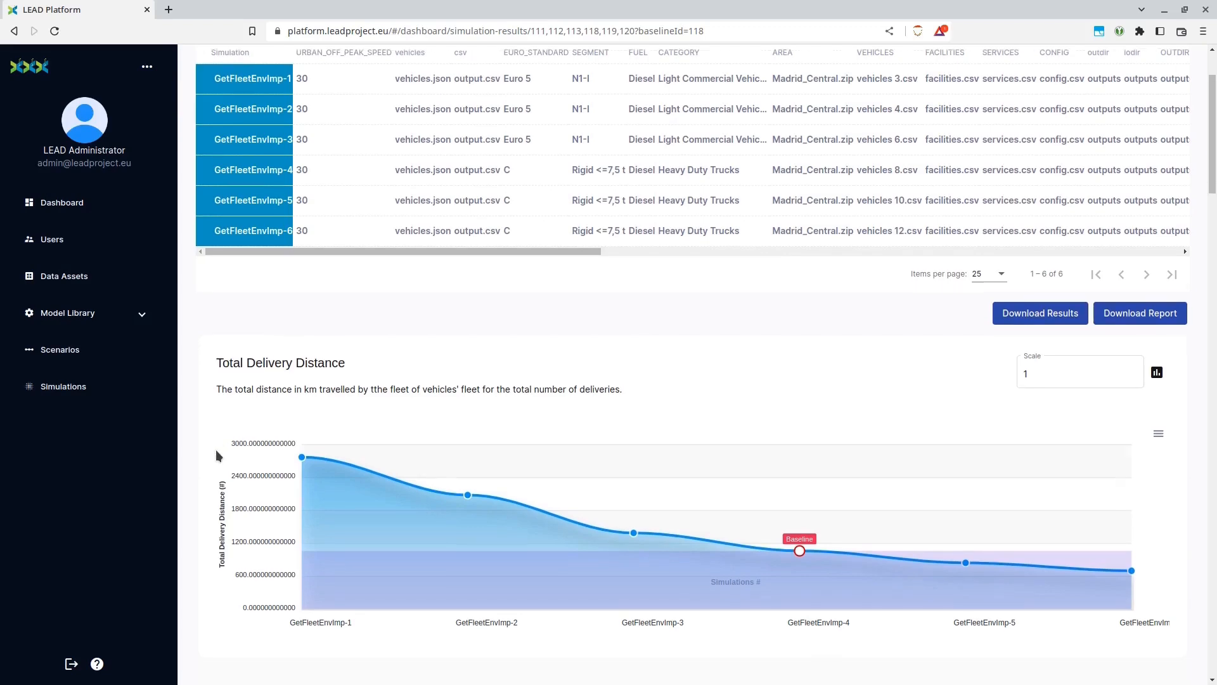
scroll(213, 447, "down", 7)
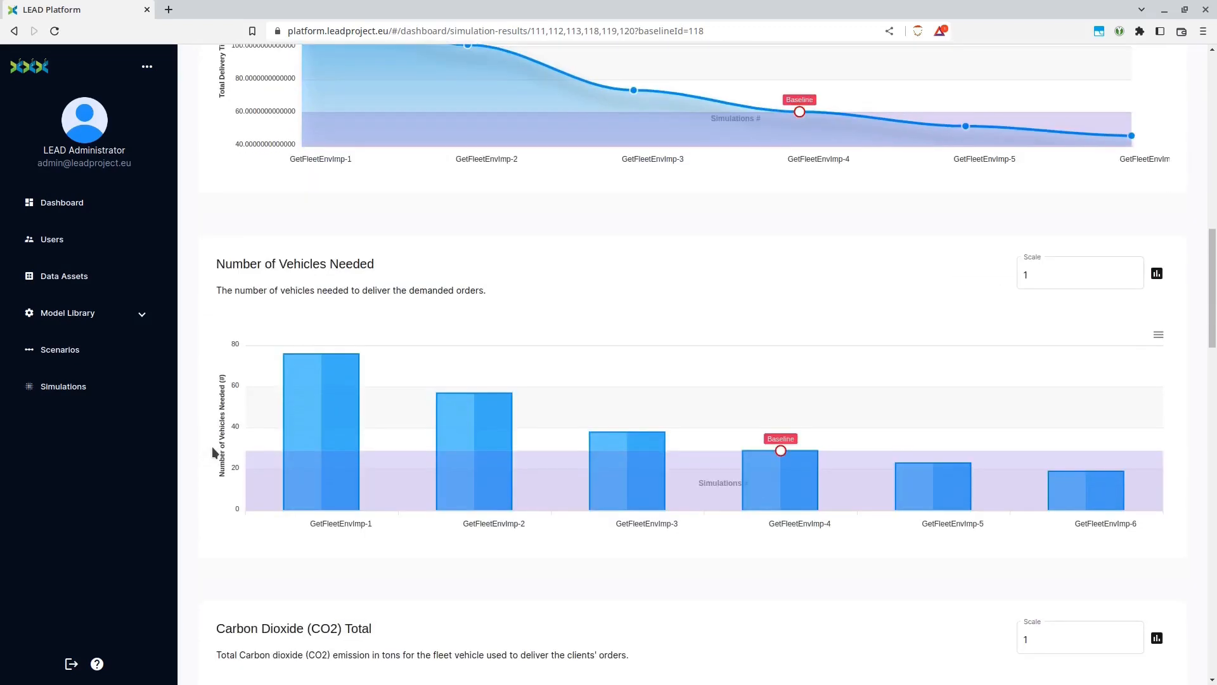
scroll(211, 446, "down", 5)
scroll(212, 446, "down", 1)
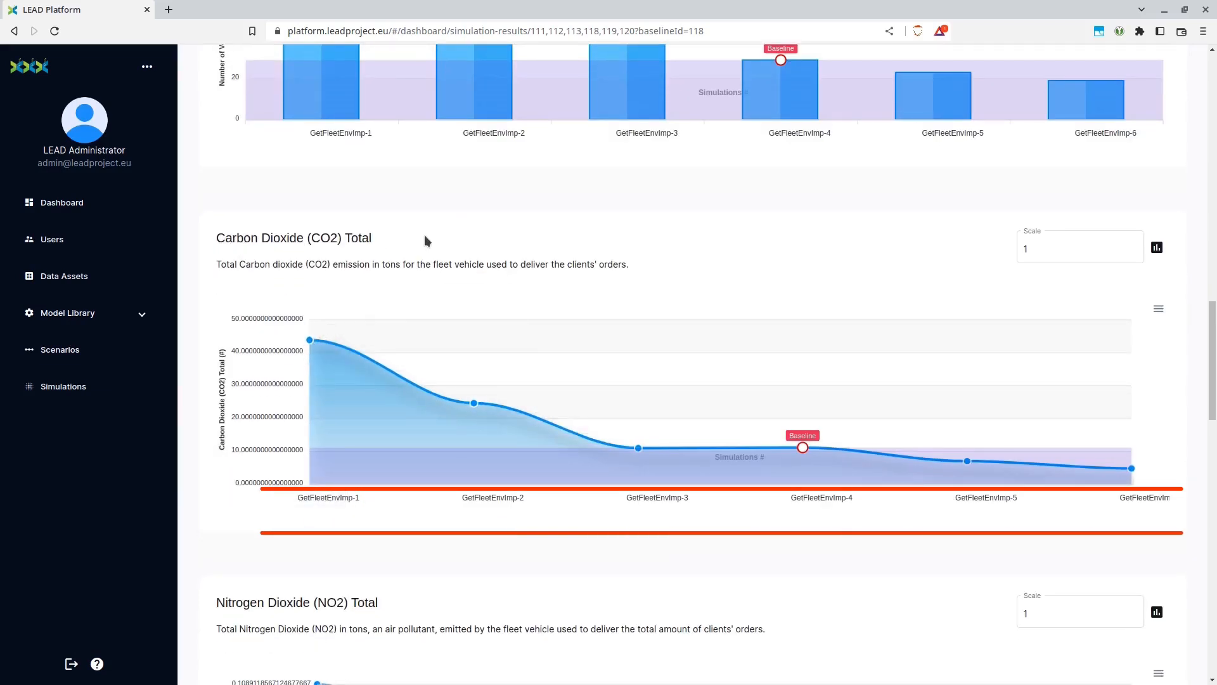
scroll(213, 520, "down", 5)
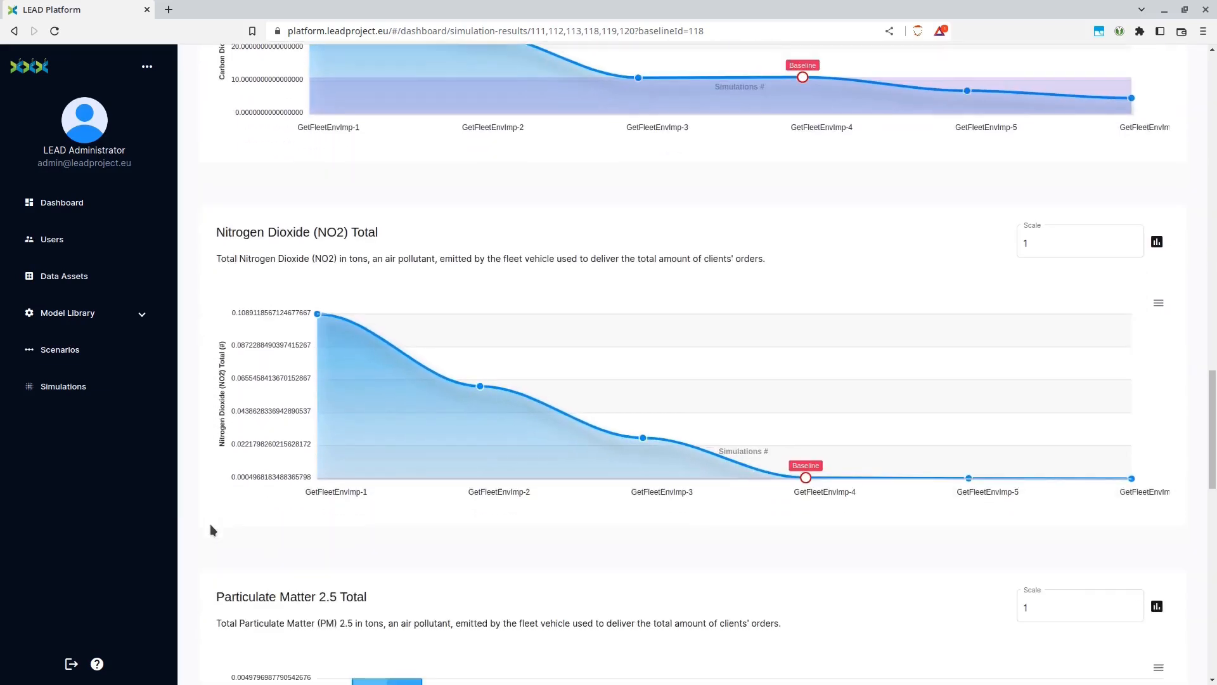
scroll(211, 526, "down", 1)
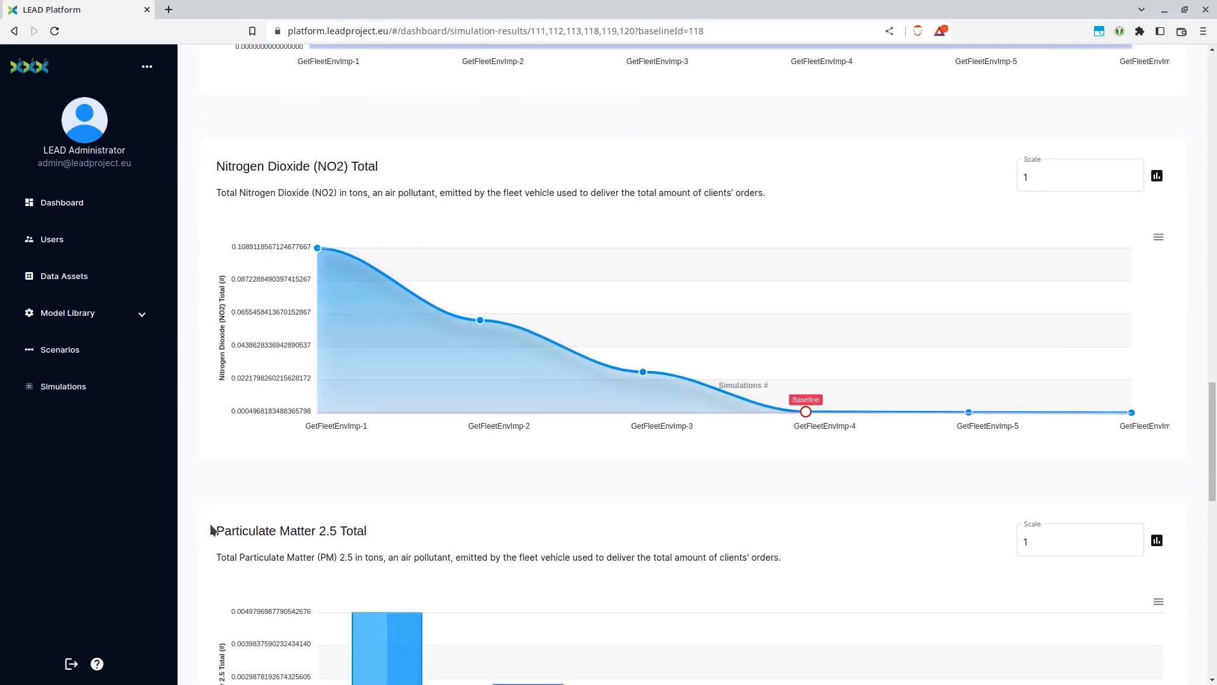
scroll(212, 530, "down", 5)
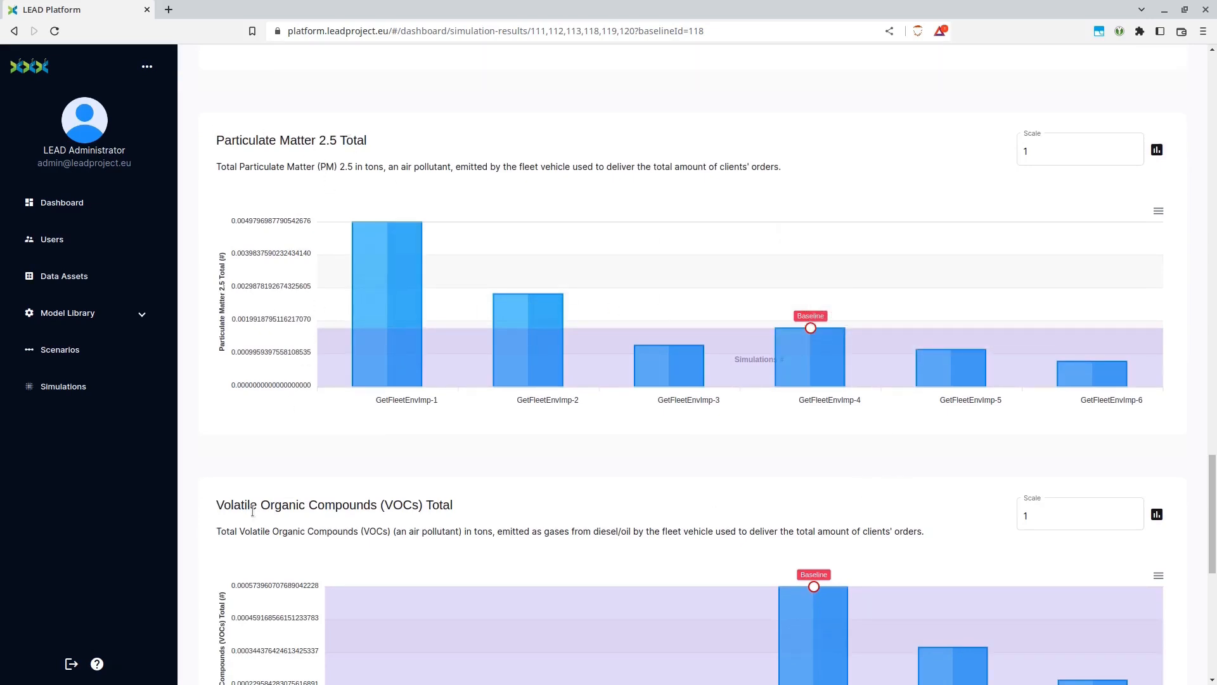
scroll(216, 506, "down", 3)
scroll(216, 507, "down", 5)
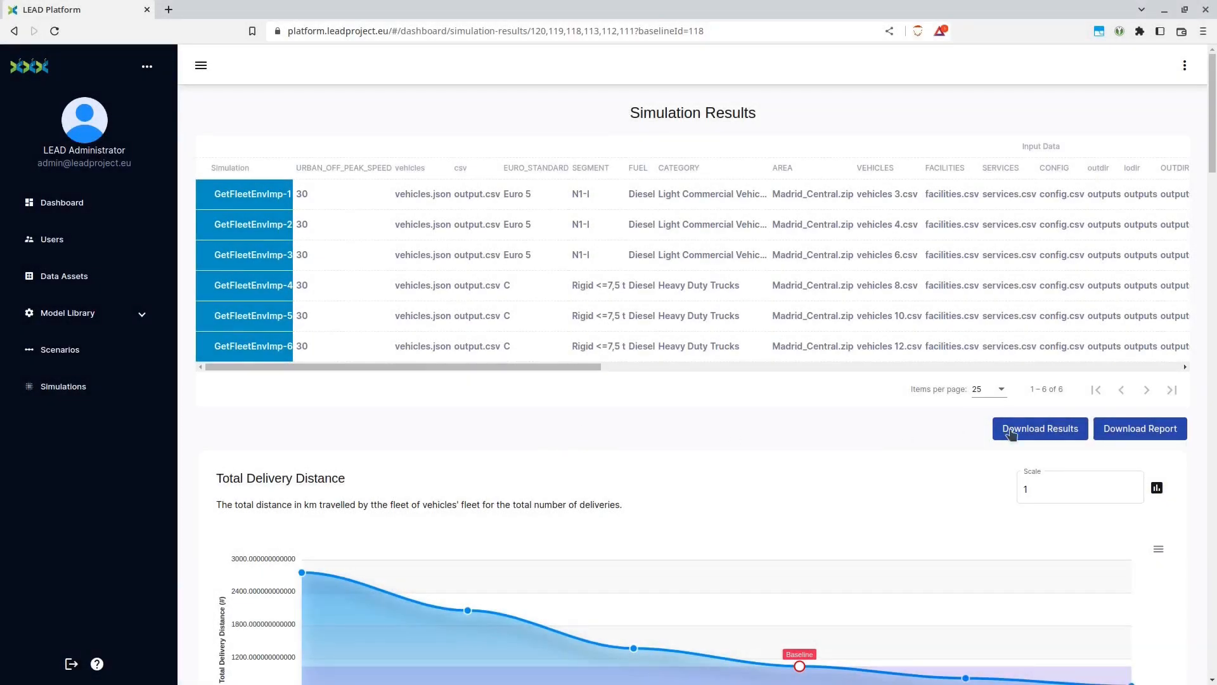
Download the comparison report as results (3).pdf in Downloads and look through it
left_click(1164, 437)
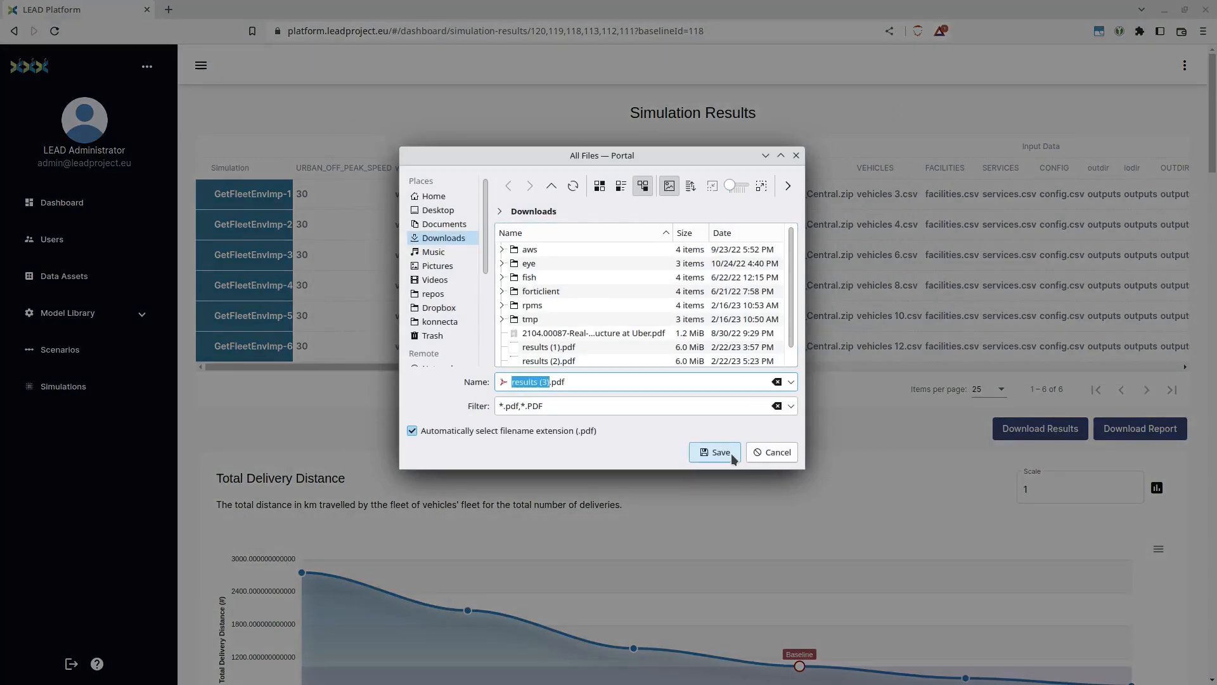
left_click(733, 458)
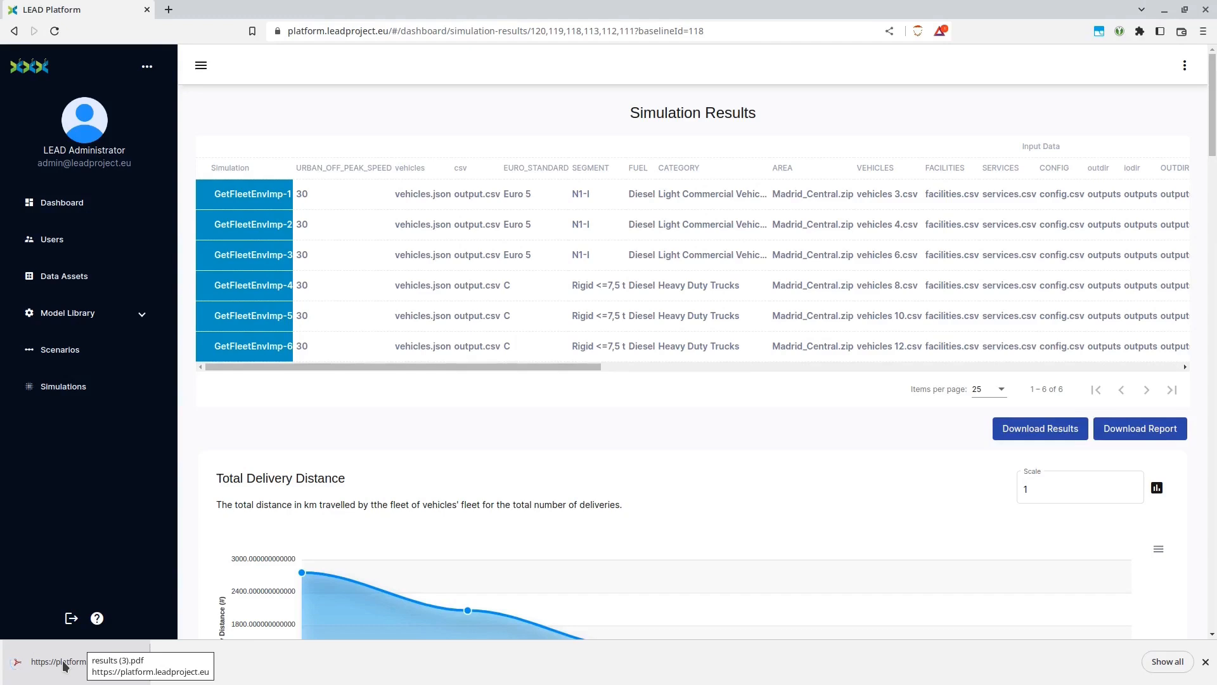
left_click(64, 666)
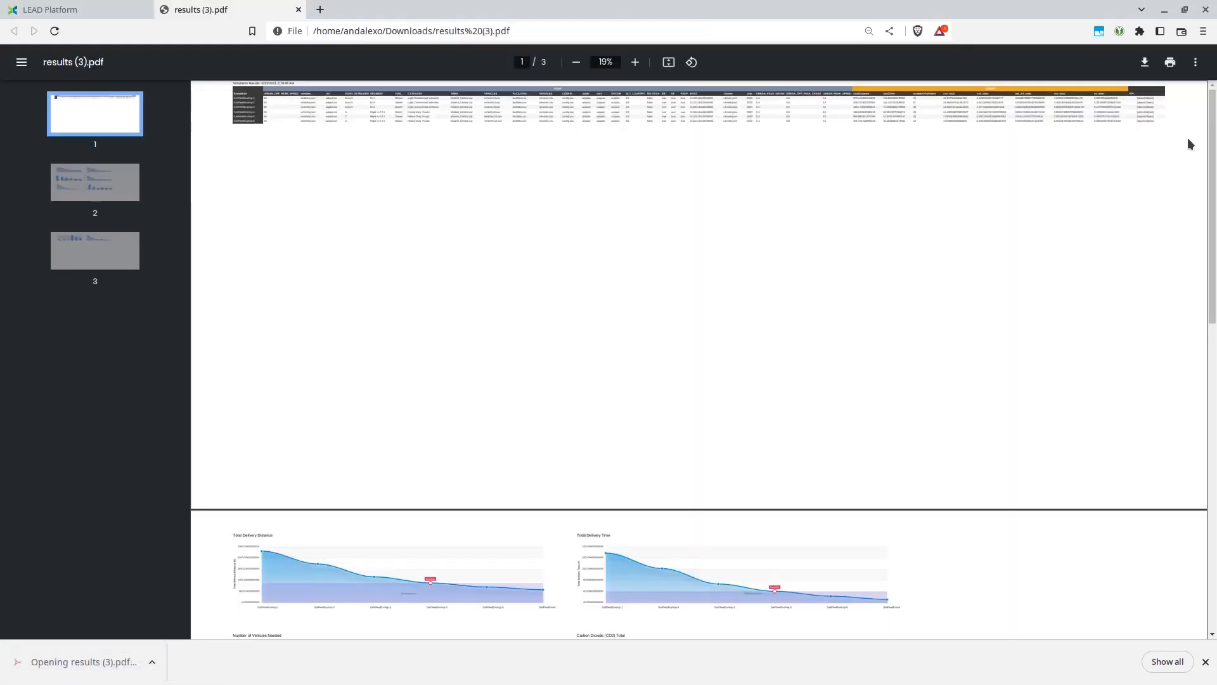
mouse_move(1211, 140)
left_mouse_down()
mouse_move(1188, 393)
mouse_move(1204, 120)
left_mouse_up()
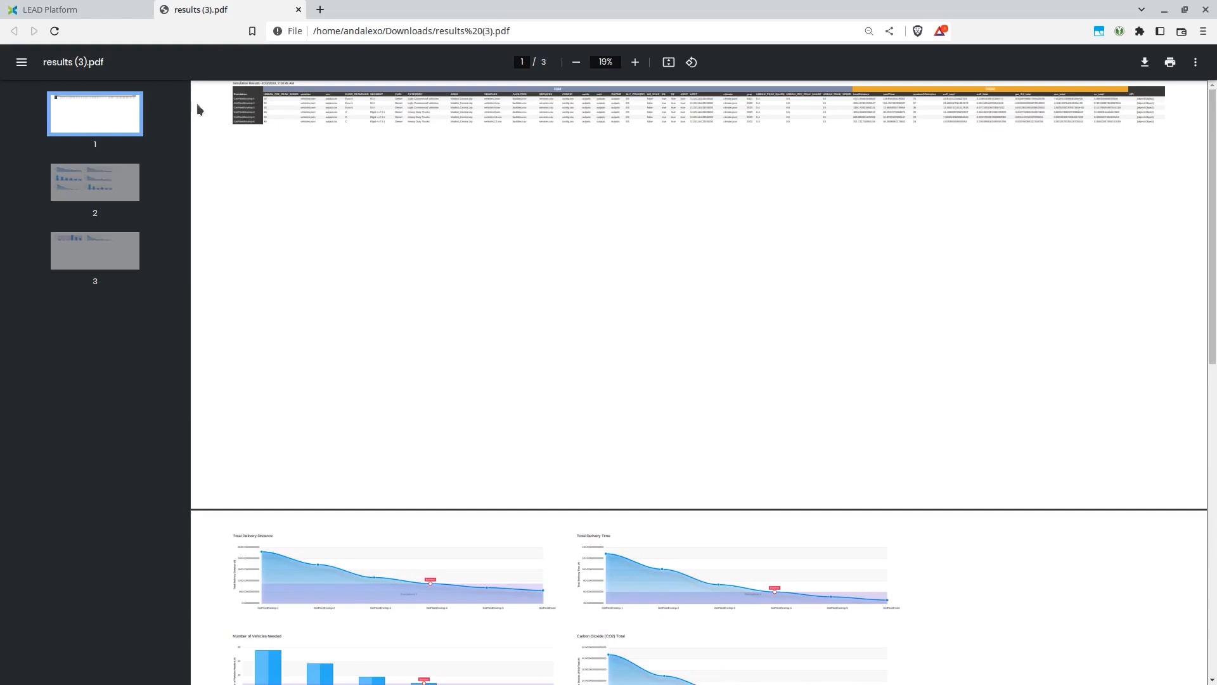
middle_click(208, 10)
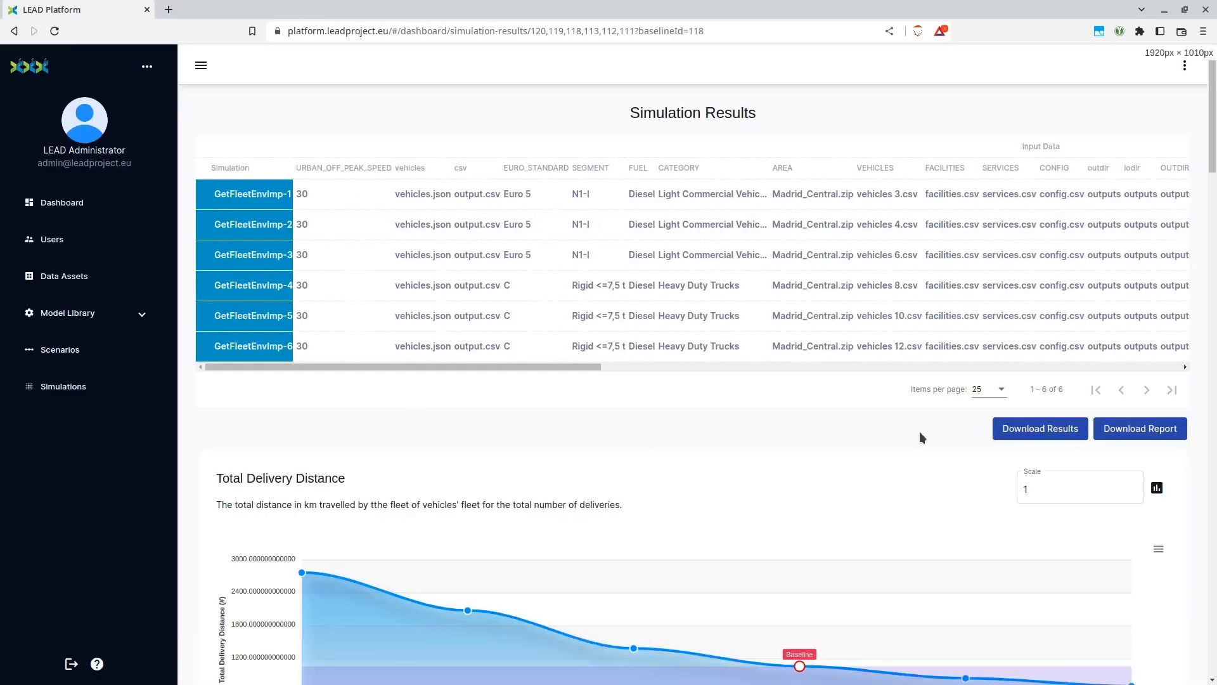
Download the simulation results as a zip file to Downloads under the suggested name and open the archive
left_click(1051, 435)
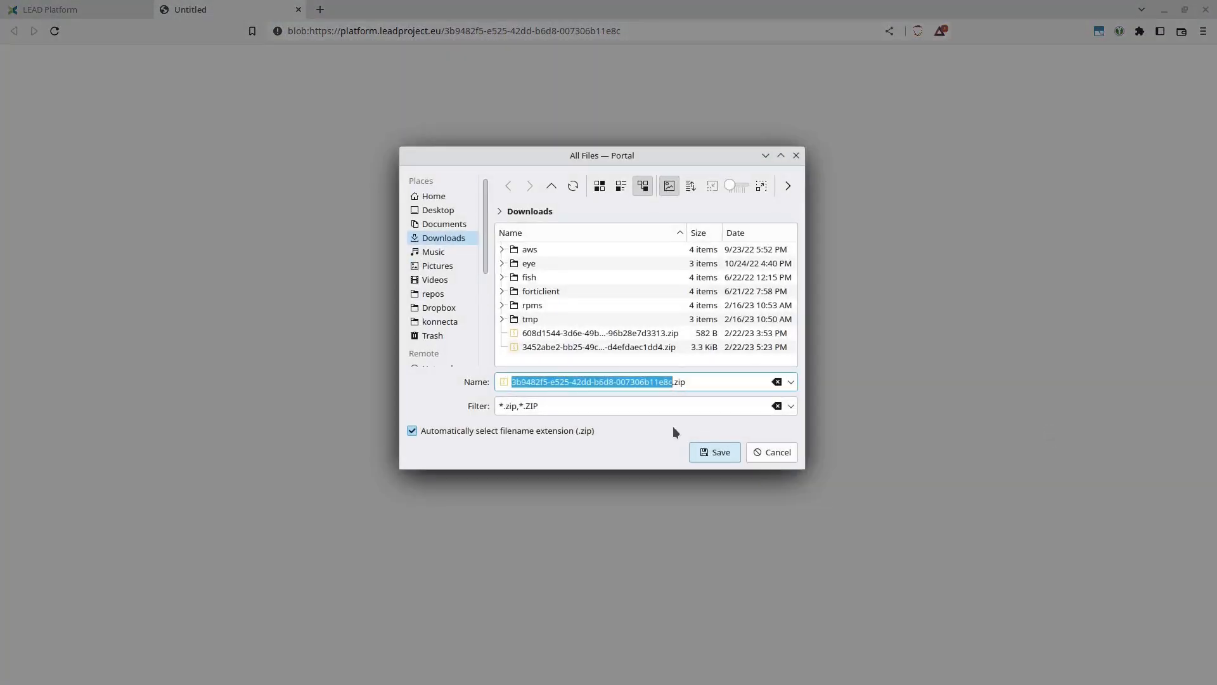
left_click(718, 452)
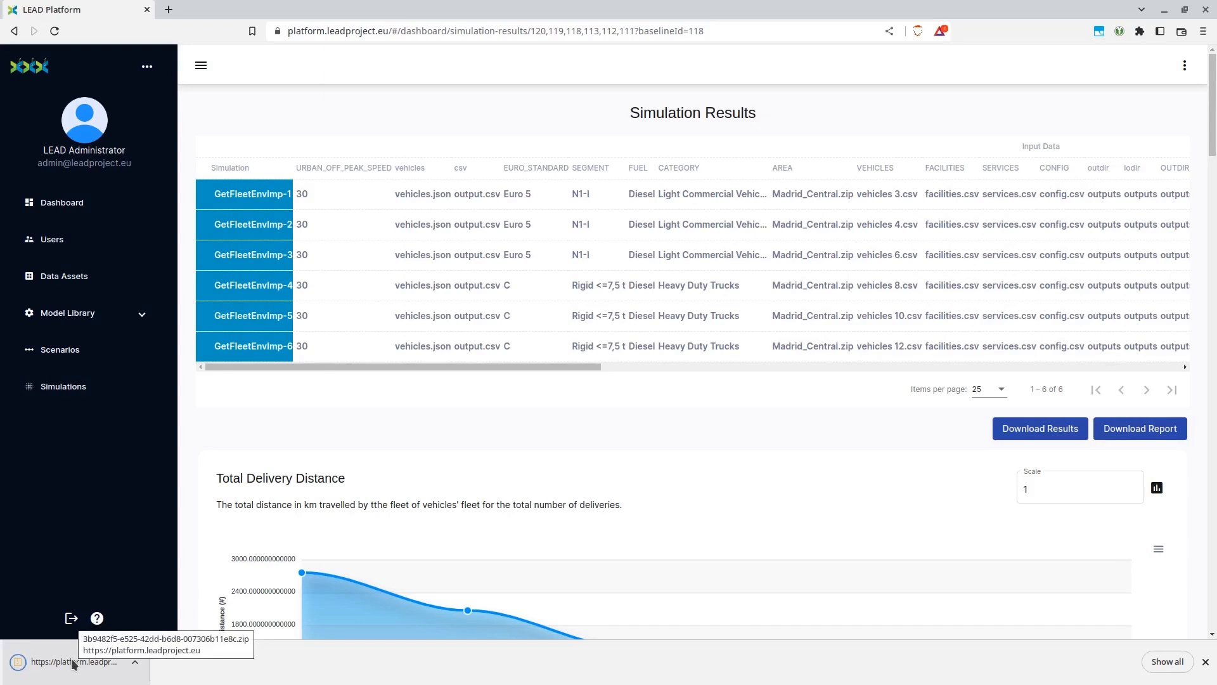
left_click(74, 664)
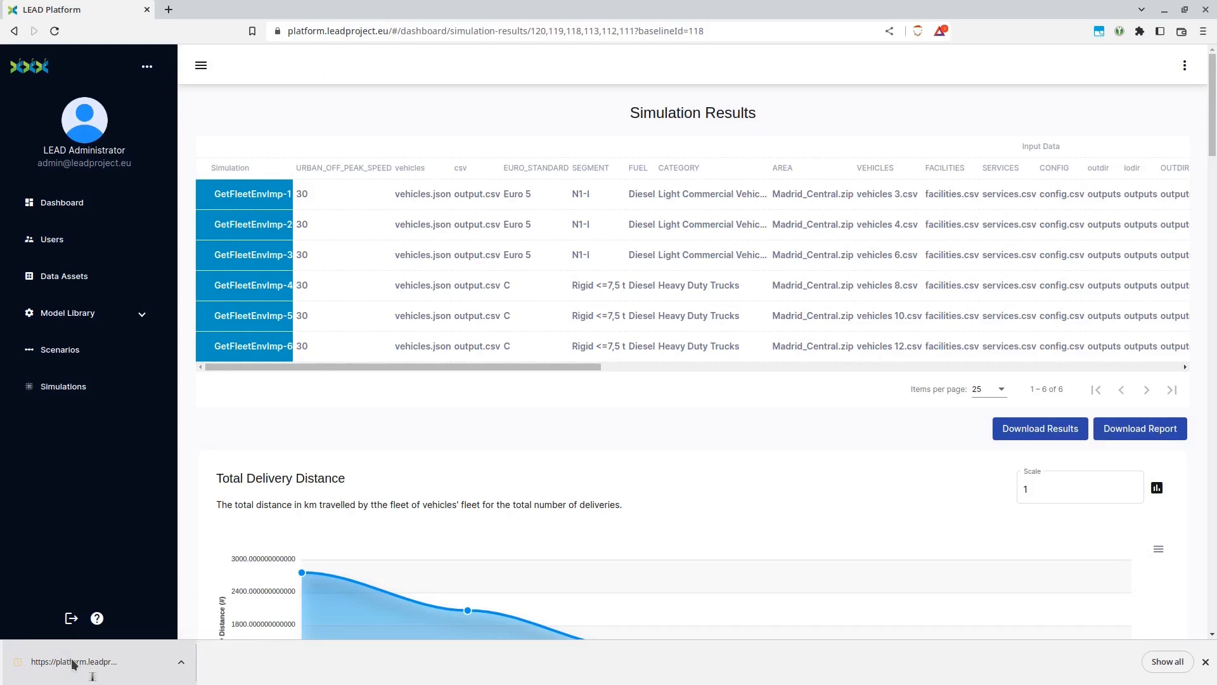
Open the getfleetenvimp_4 outputs archive and expand its Echelon v1, Echelon-2-COPERT and COPERT folders
left_click_drag(529, 141, 530, 343)
double_click(442, 265)
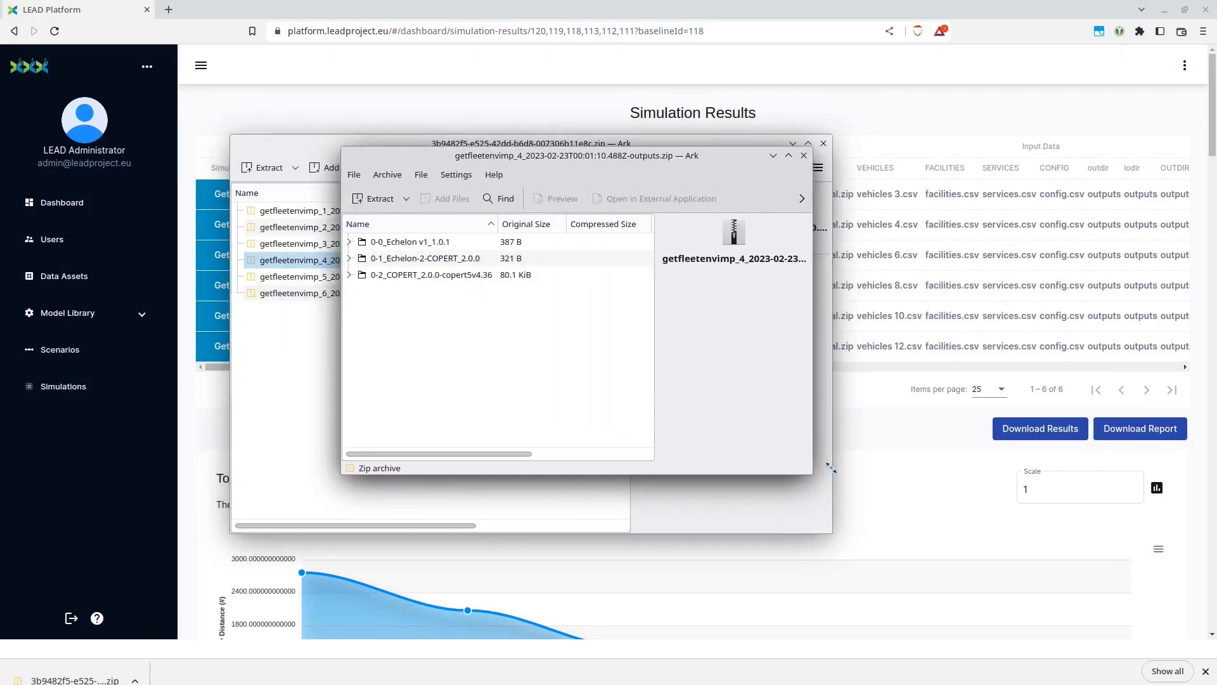
left_click(351, 241)
left_click(350, 274)
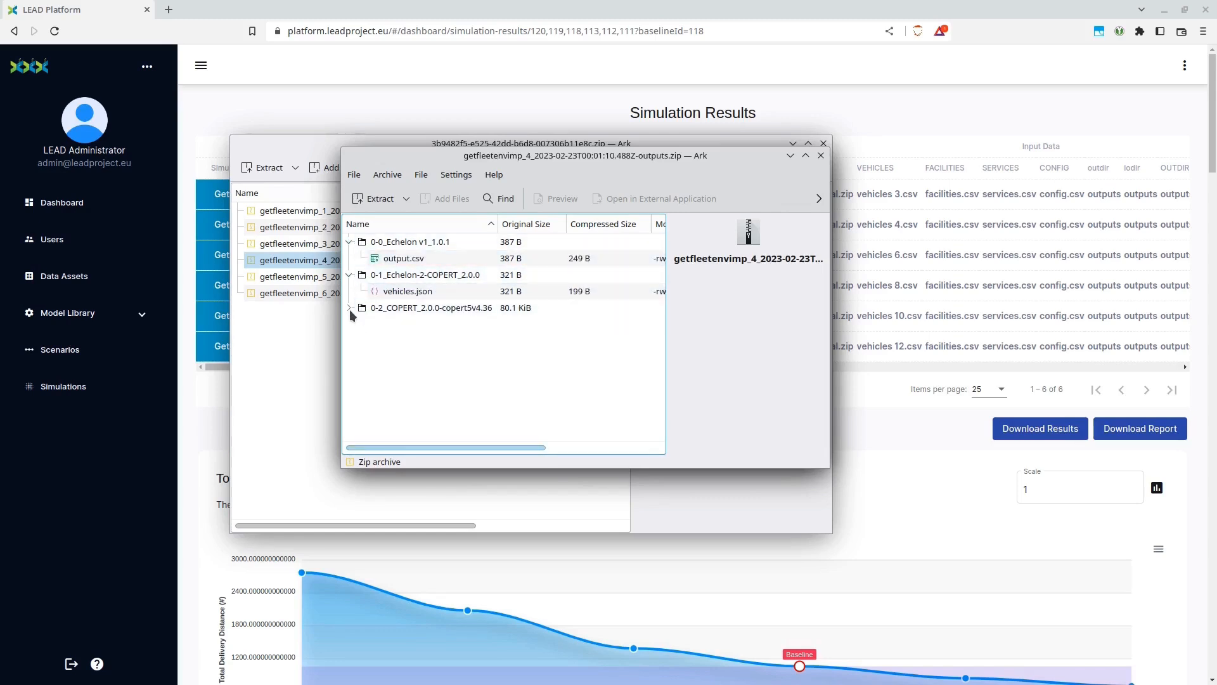
left_click(349, 309)
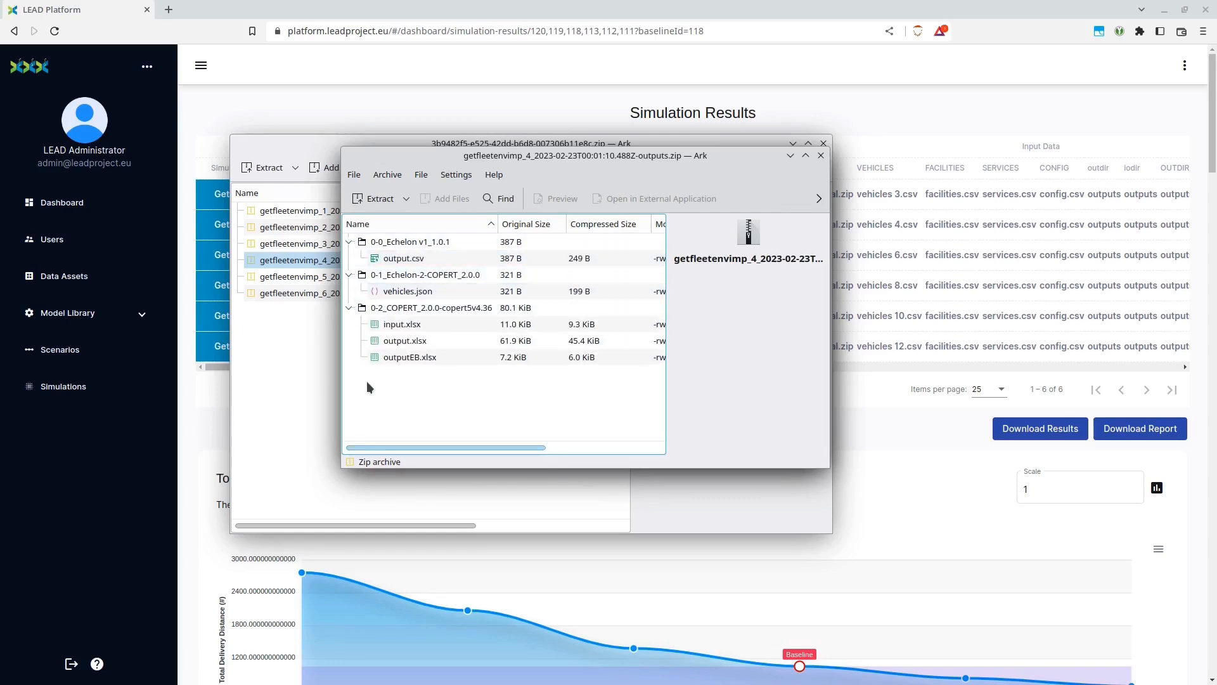
Open output.xlsx from the COPERT folder, inspect the 2023_T value on the CO2_TOTAL sheet, and close the workbook
double_click(400, 342)
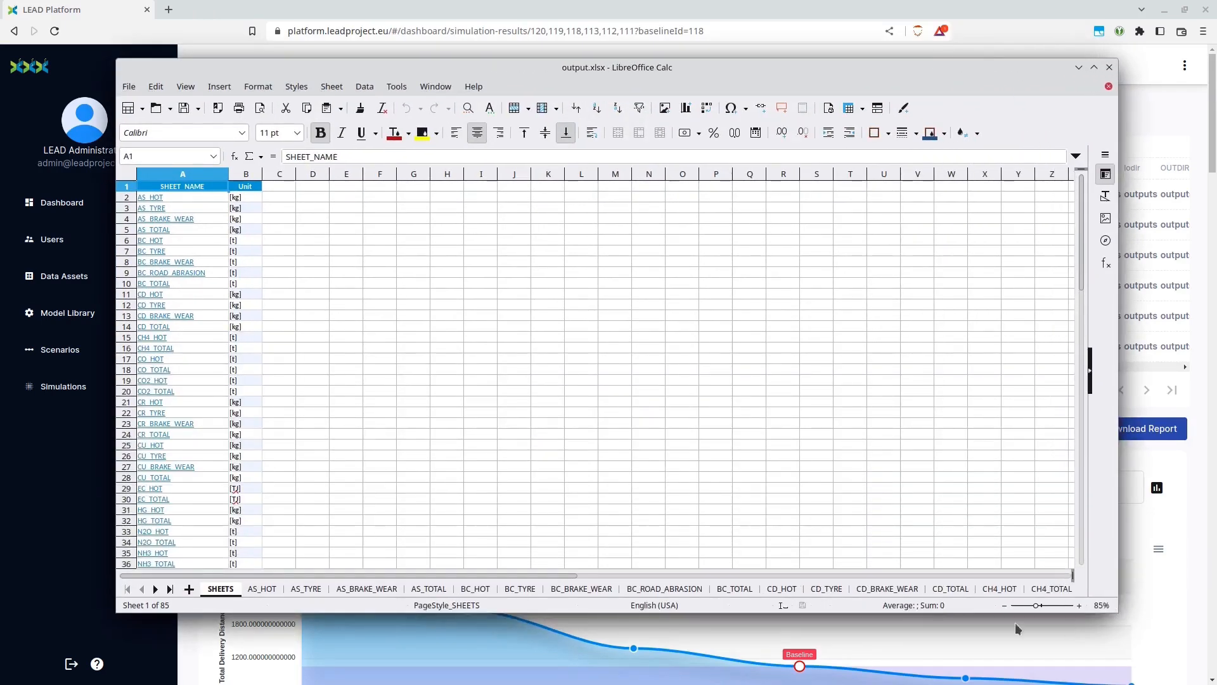
scroll(786, 588, "down", 4)
scroll(824, 591, "down", 1)
scroll(930, 588, "down", 1)
left_click(933, 588)
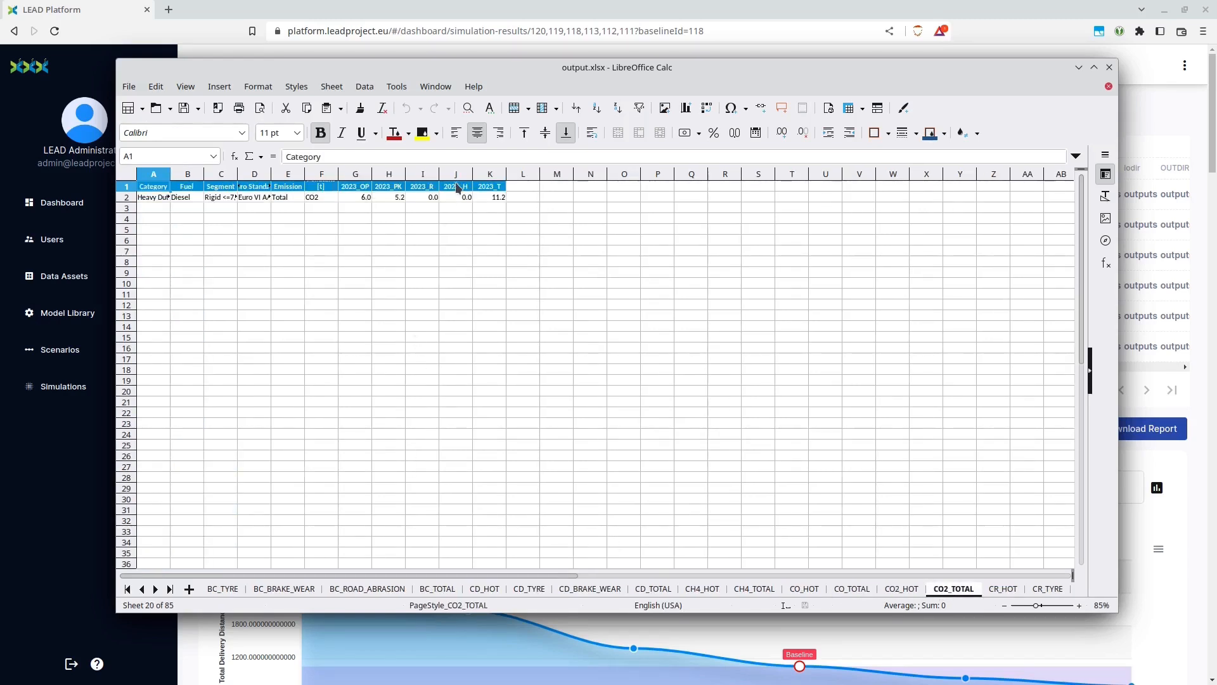
left_click(492, 196)
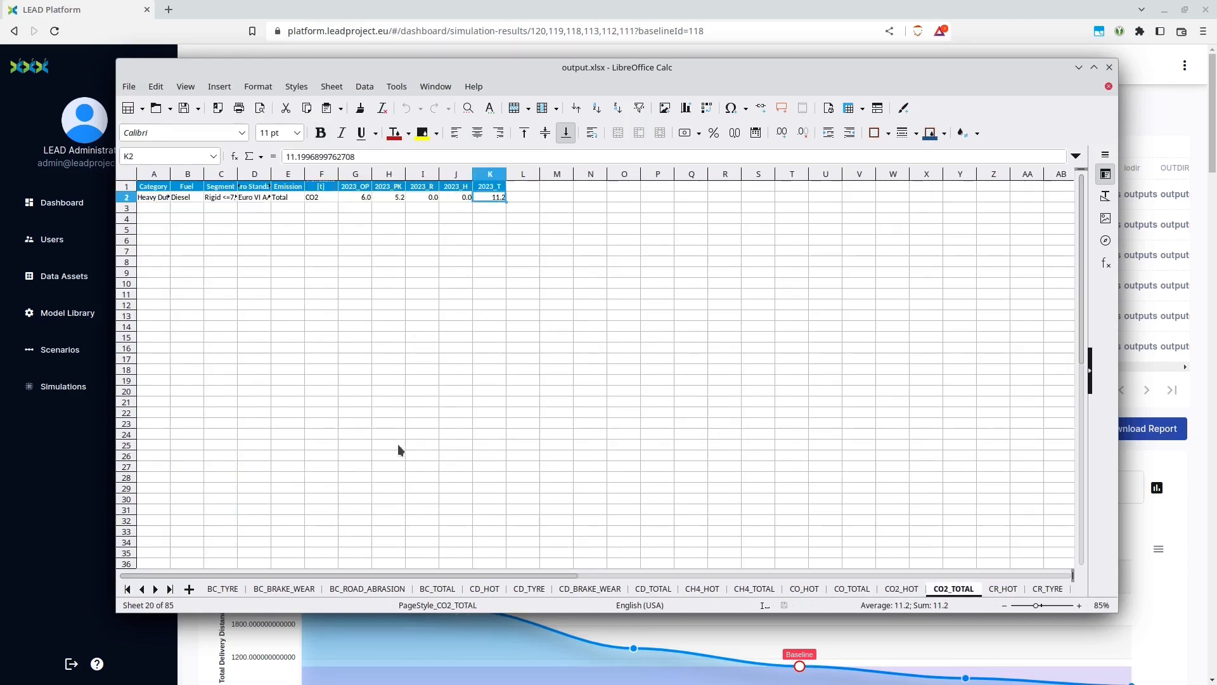
left_click(1109, 67)
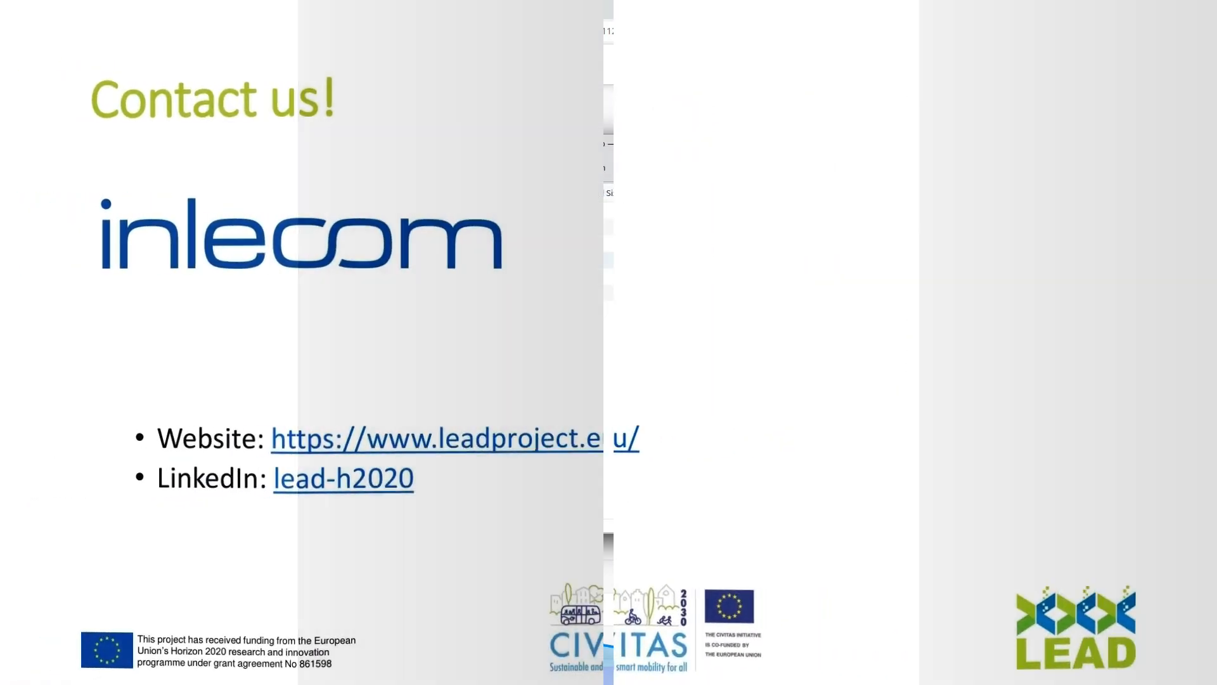